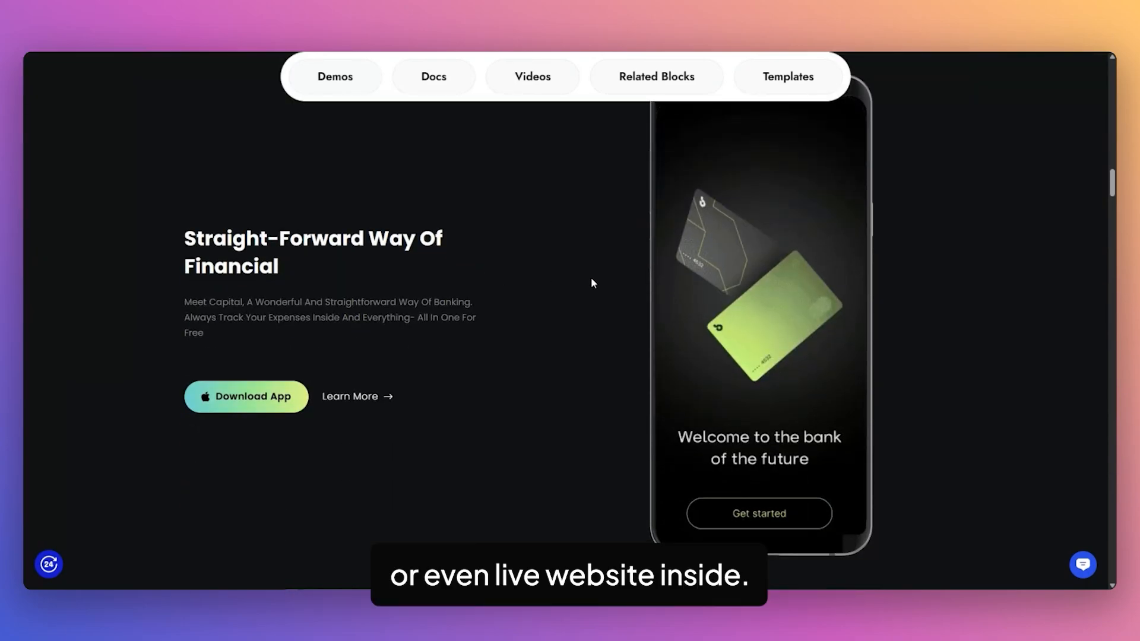
Scroll through the Dynamic Device demo page to view the phone mockups with banking app screens.
scroll(766, 353, up, 1)
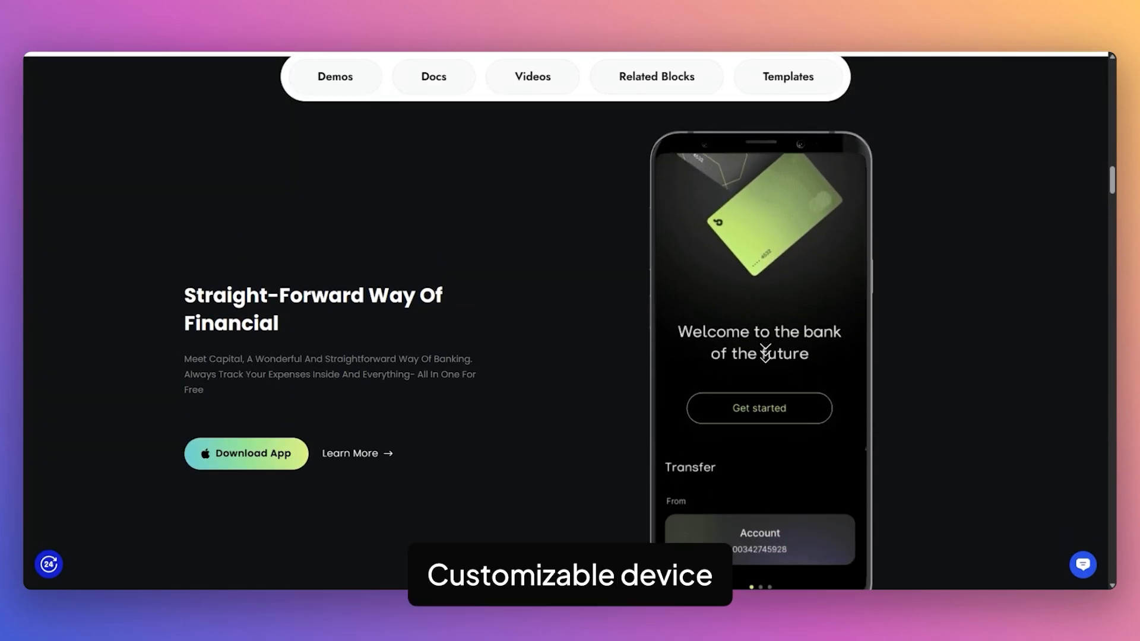
scroll(553, 331, down, 5)
scroll(564, 329, down, 5)
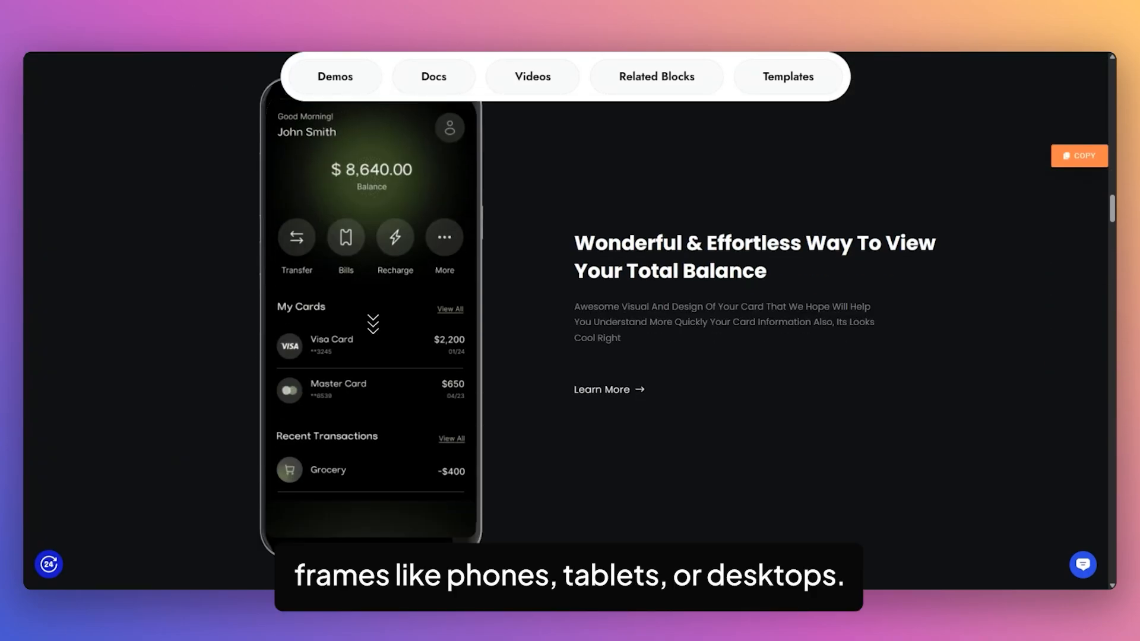
scroll(536, 320, down, 15)
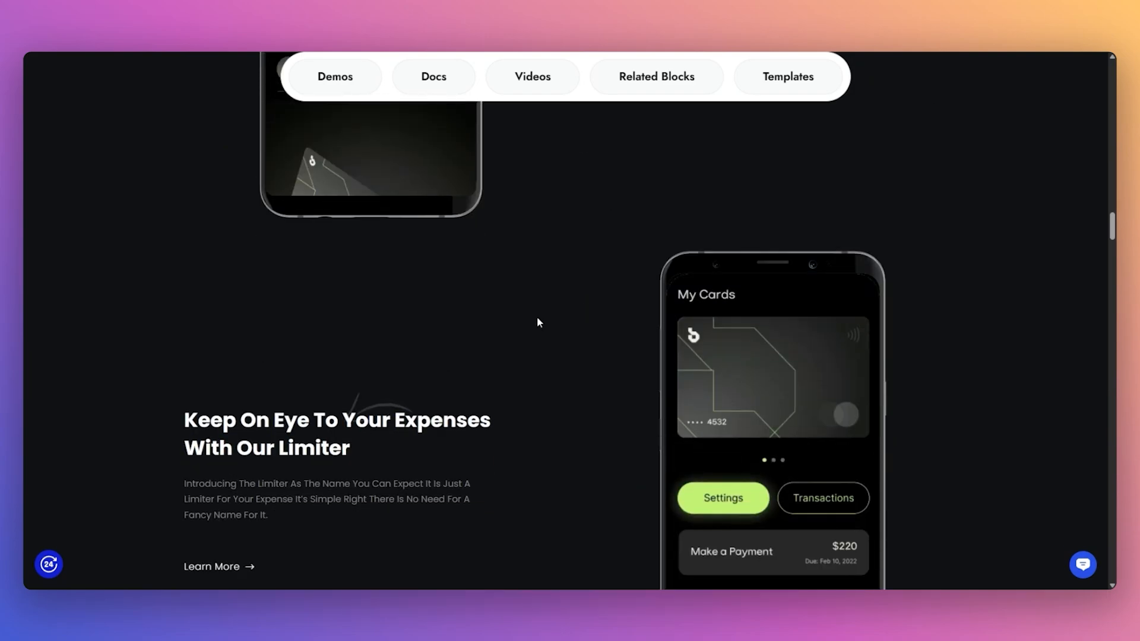
scroll(641, 356, down, 10)
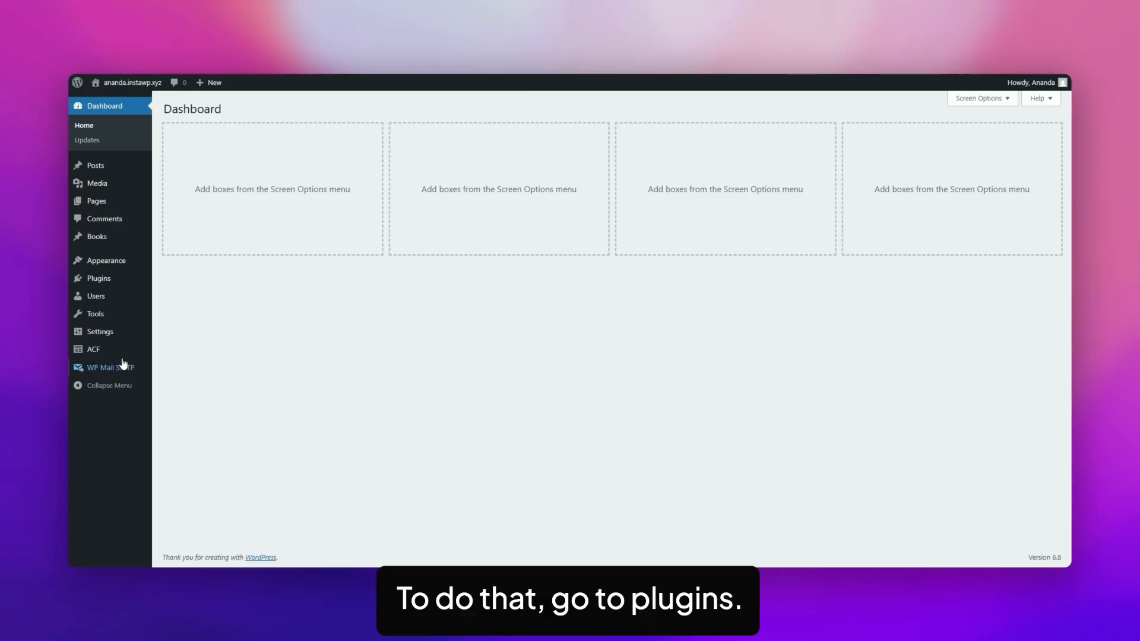
Search 'nexter blocks' in Add Plugin, then install and activate Nexter Blocks.
mouse_move(95, 284)
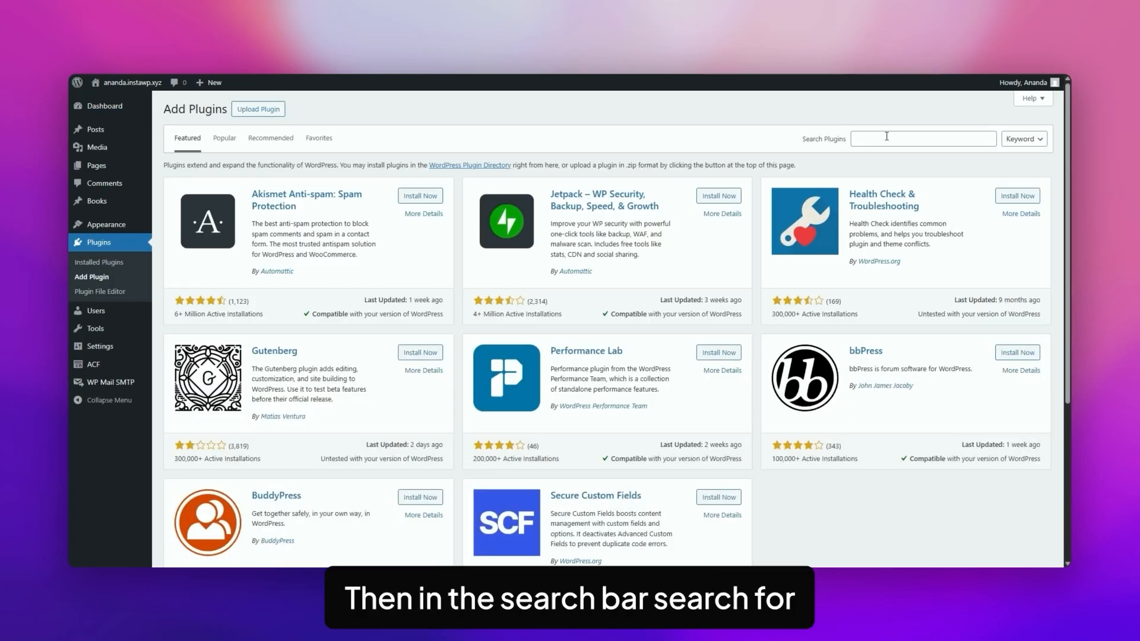
click(887, 136)
text(nexter blocks)
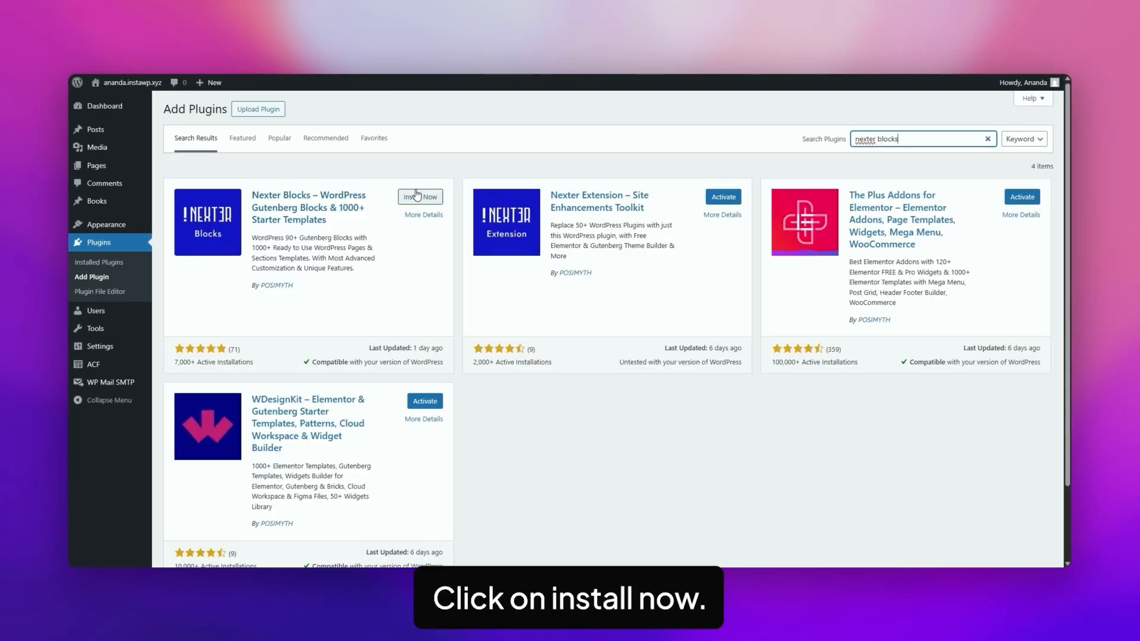
click(419, 197)
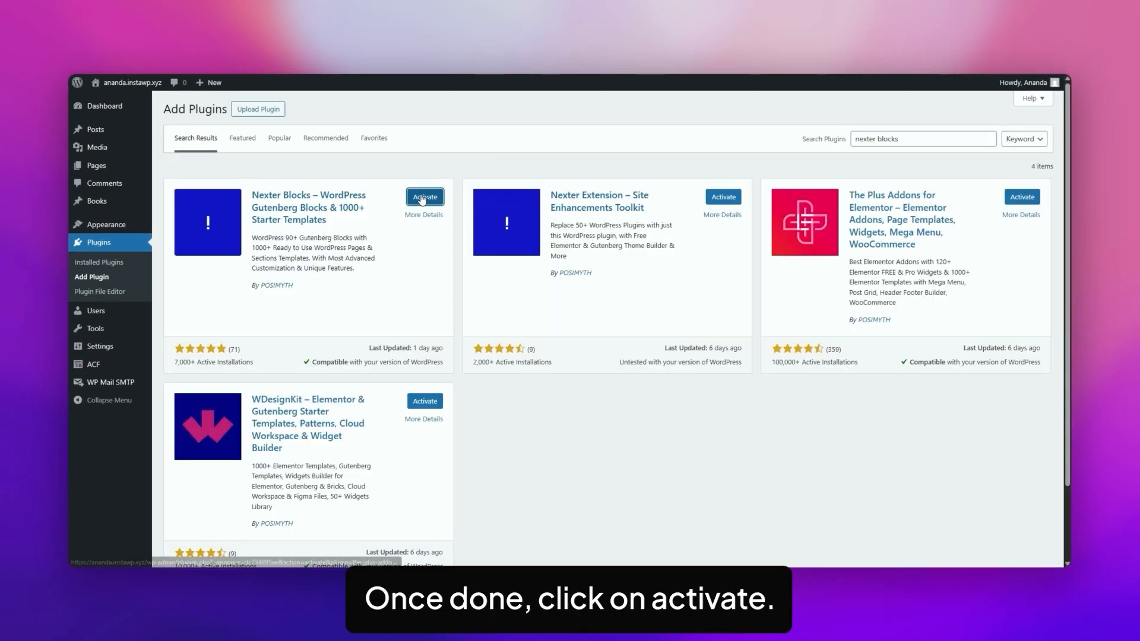
click(424, 197)
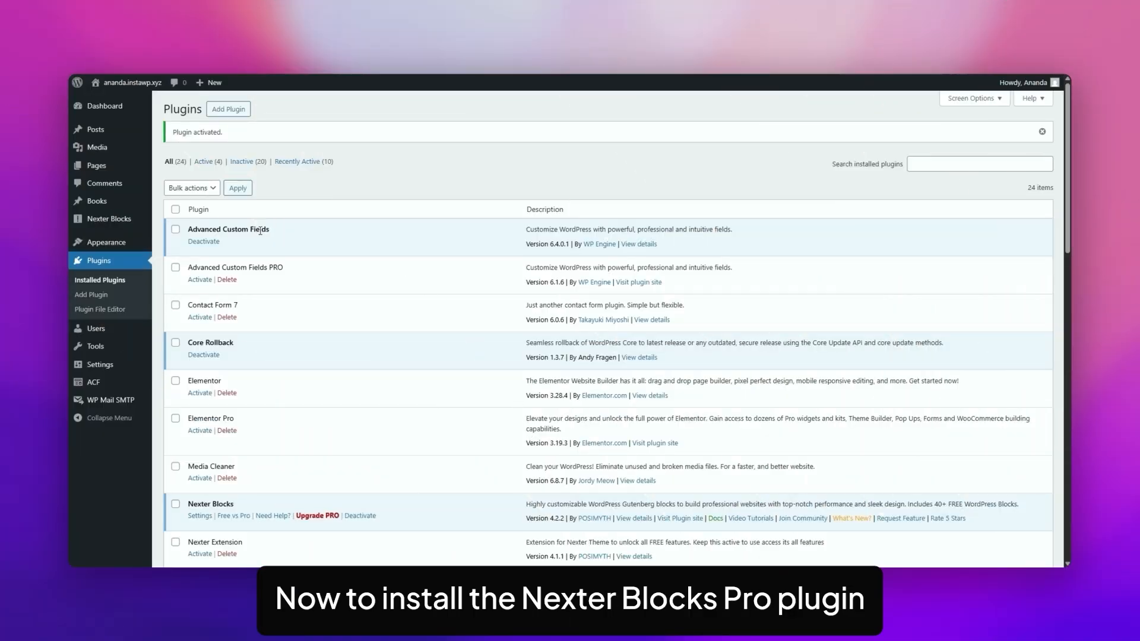
Review the Nexter Blocks Free vs Pro comparison table and visit the pricing page.
mouse_move(118, 222)
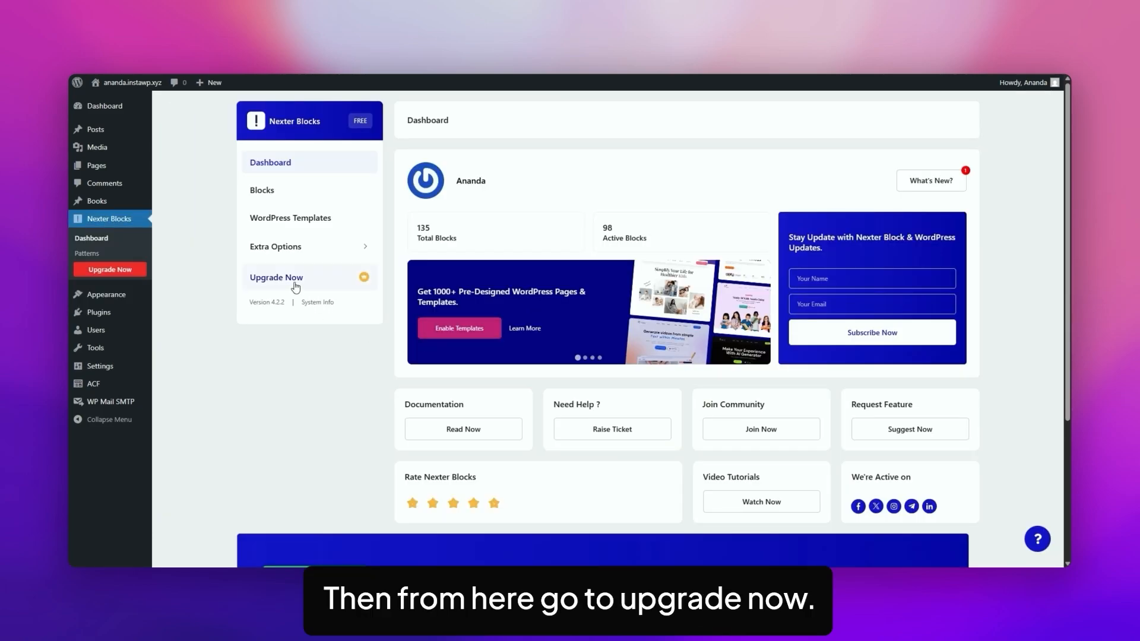
click(292, 284)
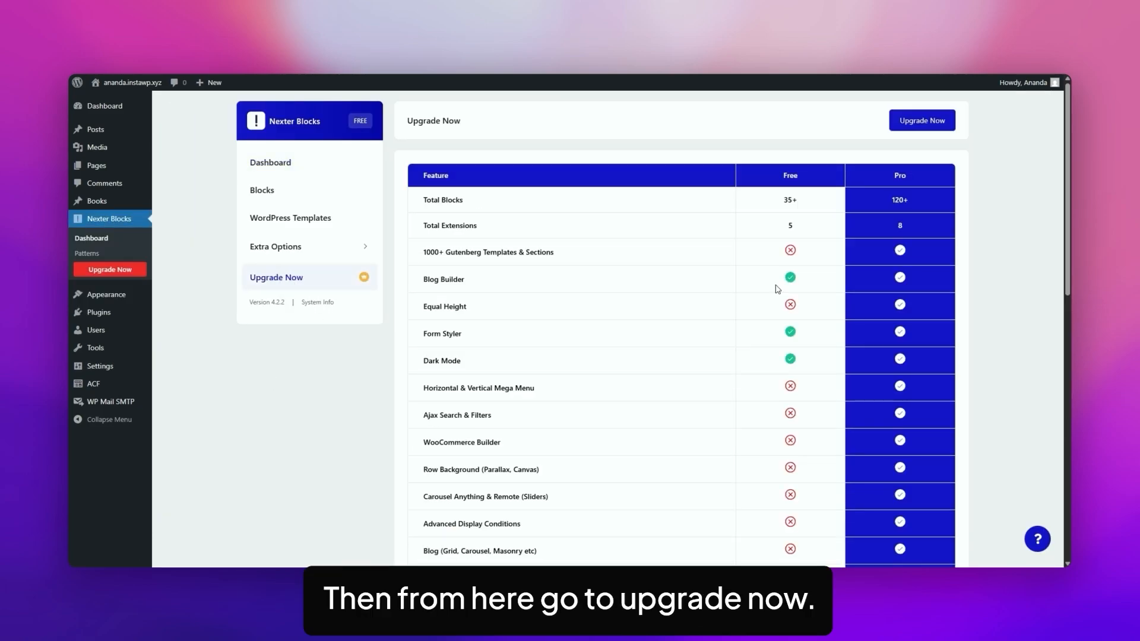
scroll(778, 288, down, 5)
scroll(796, 289, down, 3)
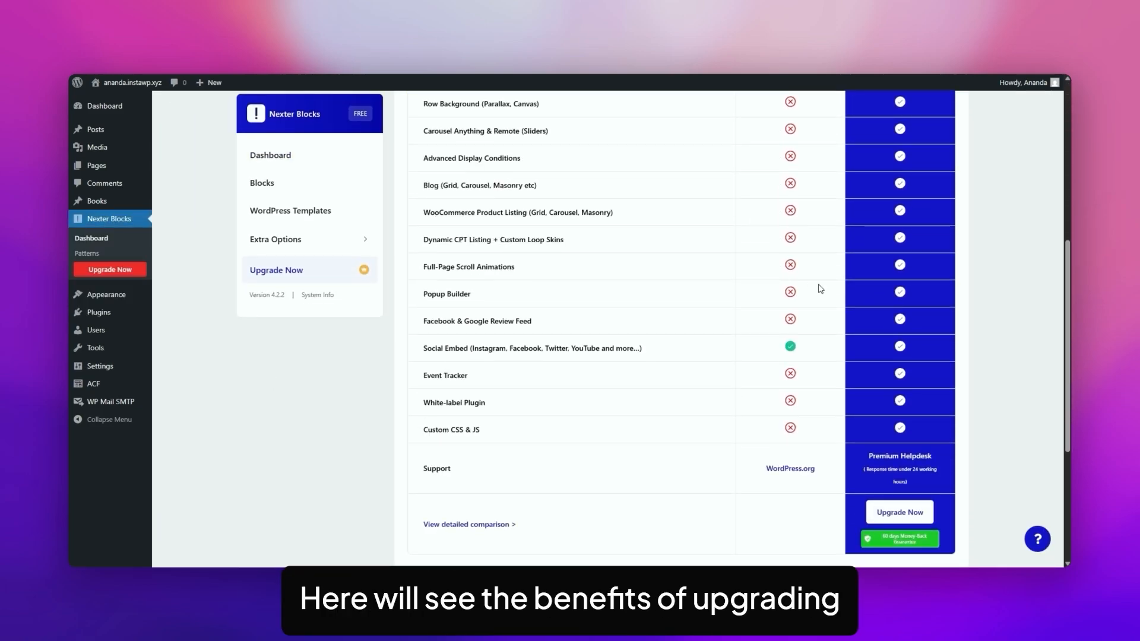
click(905, 518)
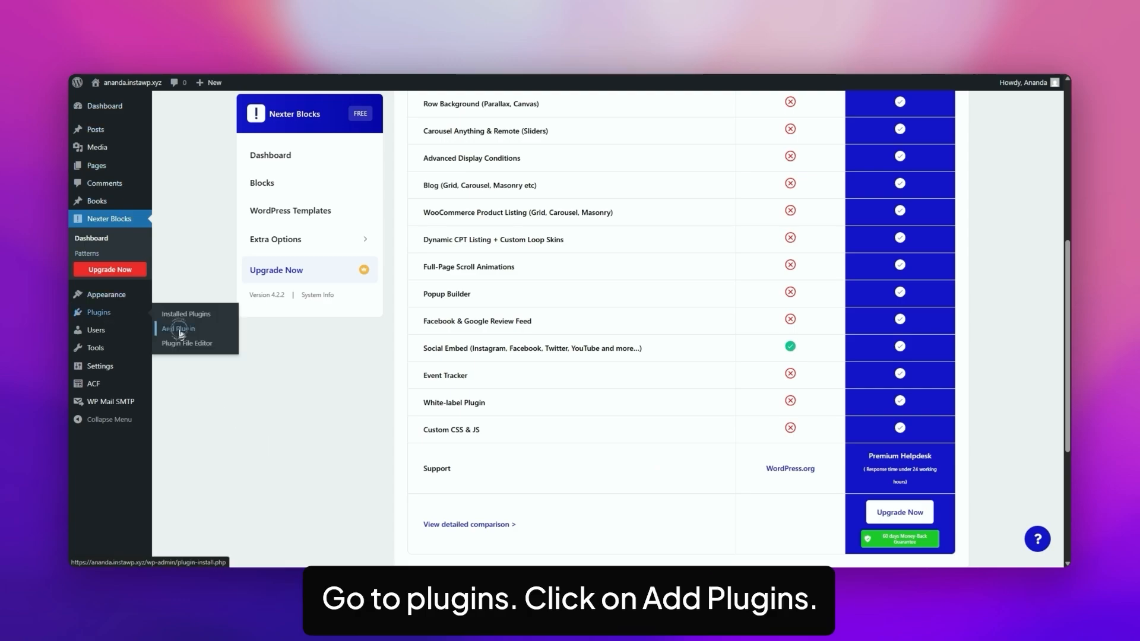
Upload the-plus-addons-for-block-editor-pro-store-V4.2.1.zip, then install and activate Nexter Blocks Pro.
click(181, 331)
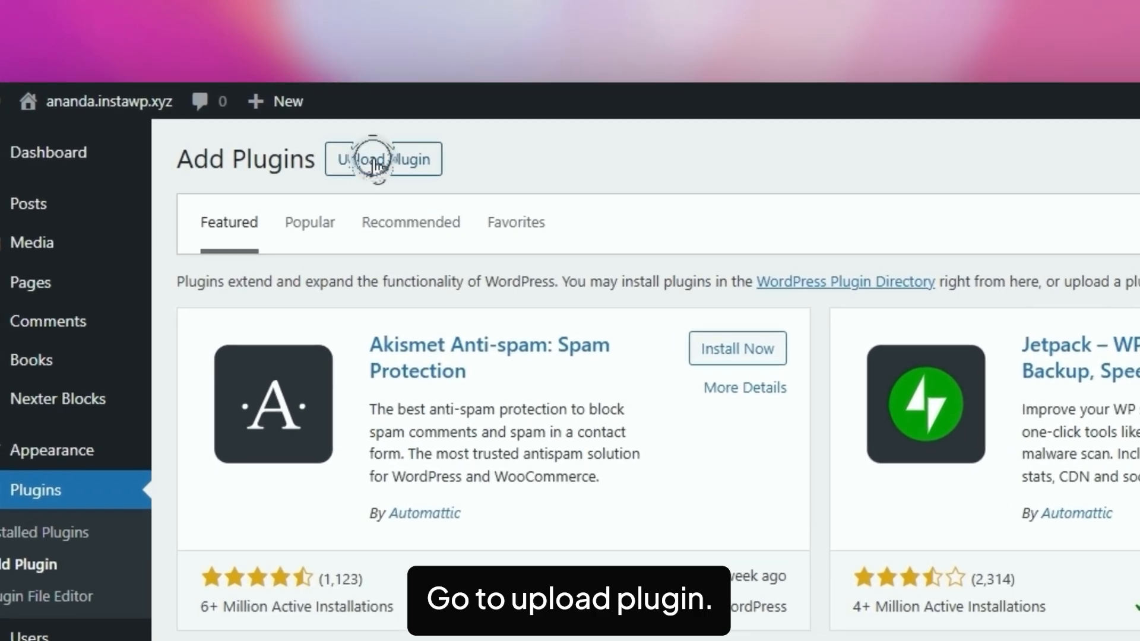
click(255, 110)
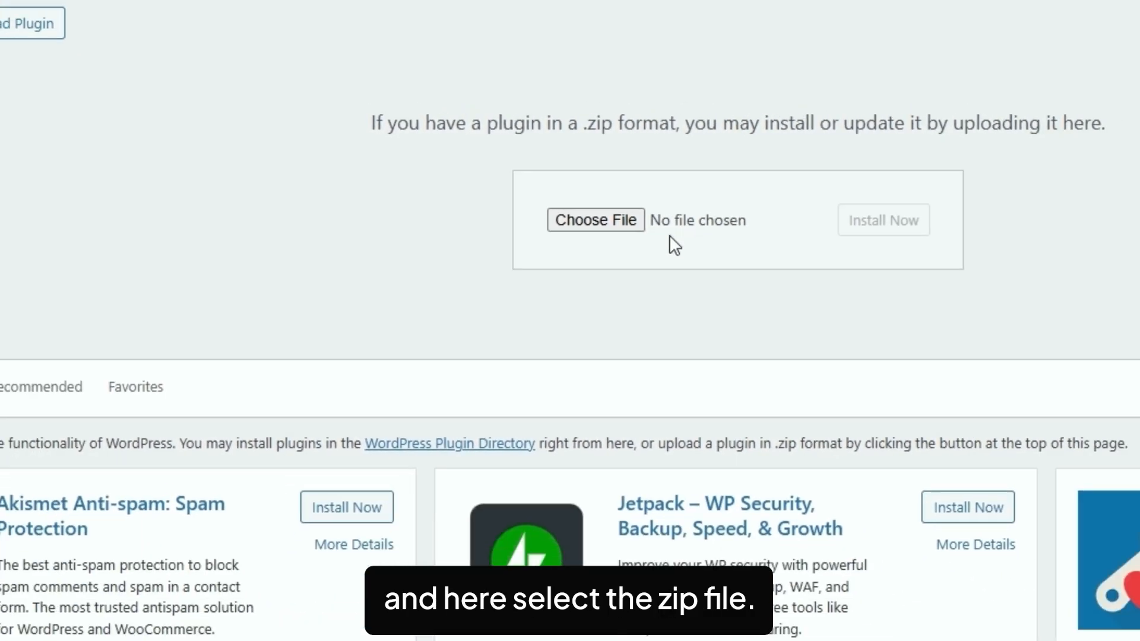
click(749, 240)
click(386, 141)
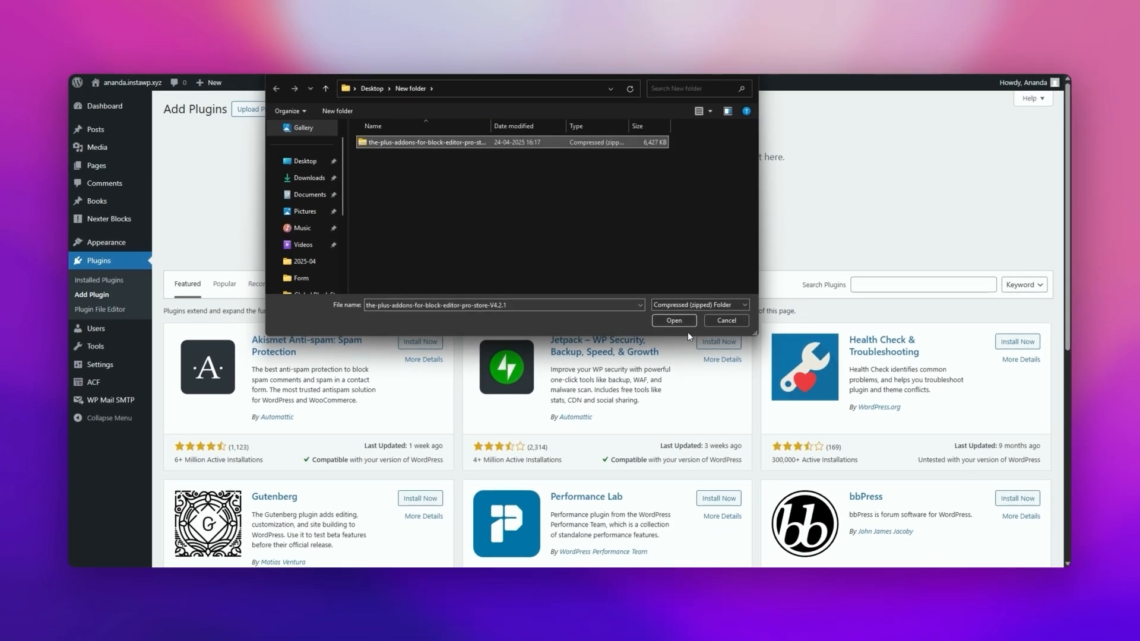
click(675, 320)
click(675, 206)
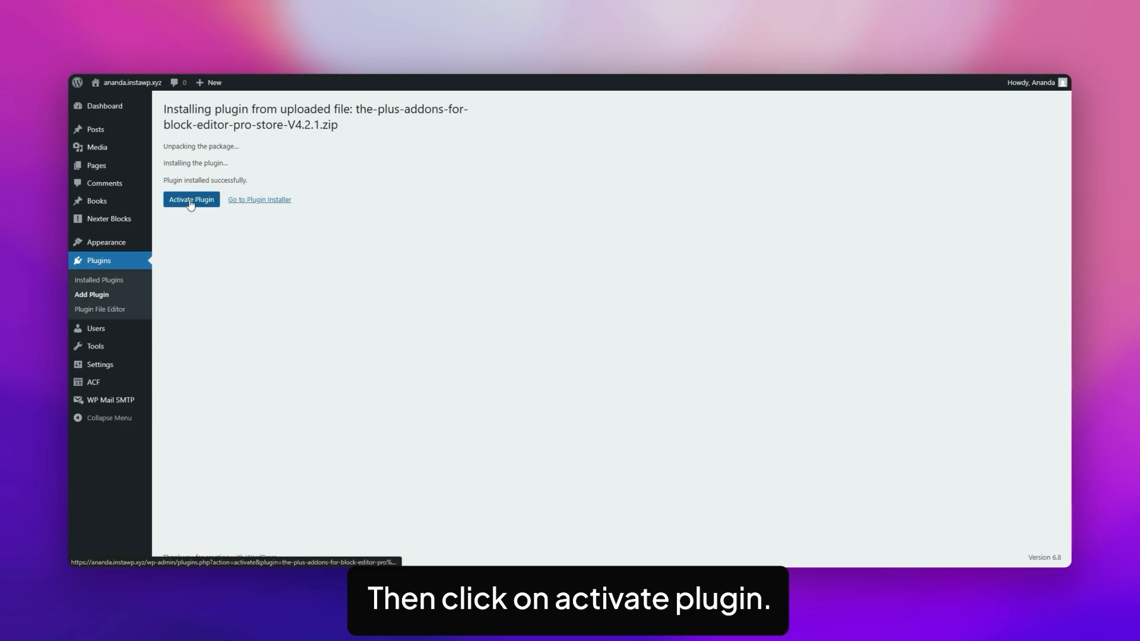
click(190, 202)
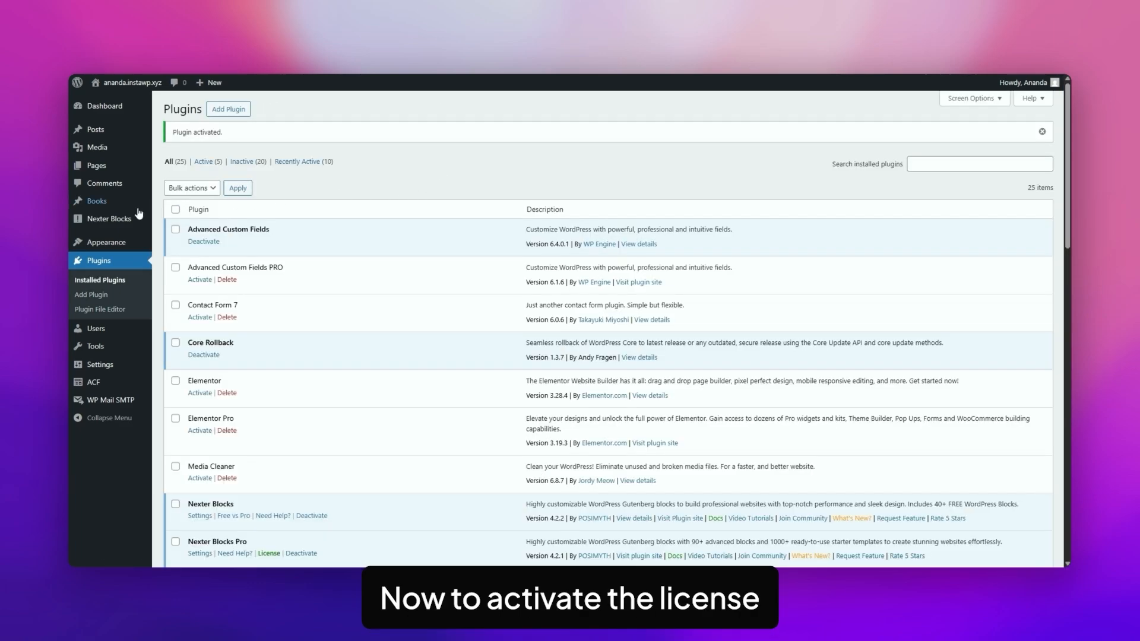
mouse_move(112, 223)
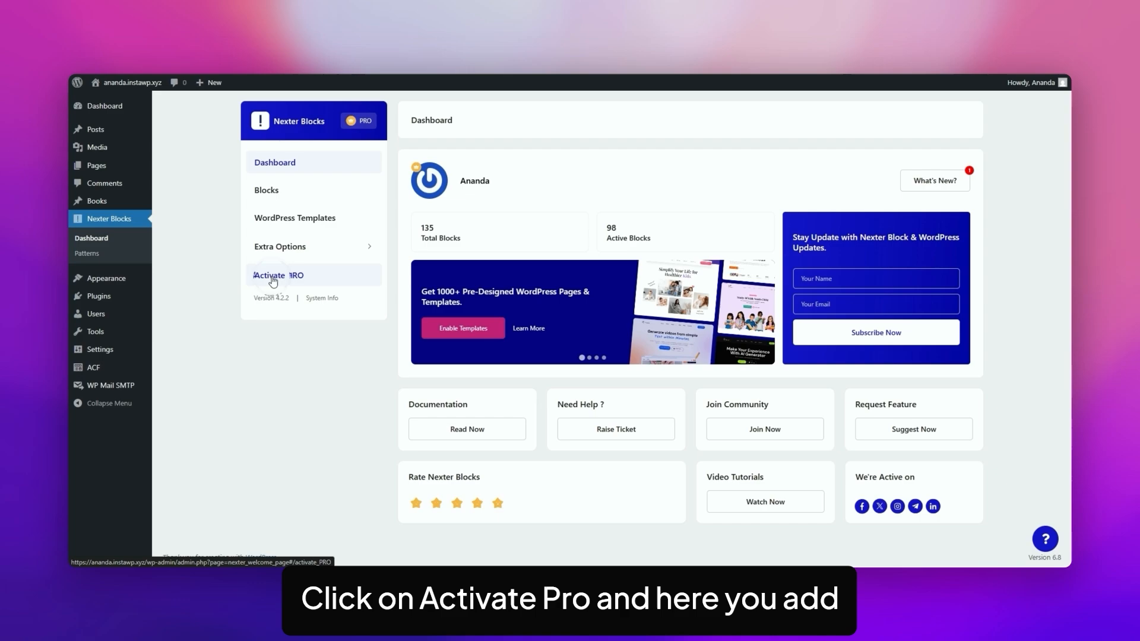
Open the Activate PRO licence page in the Nexter Blocks dashboard.
click(273, 282)
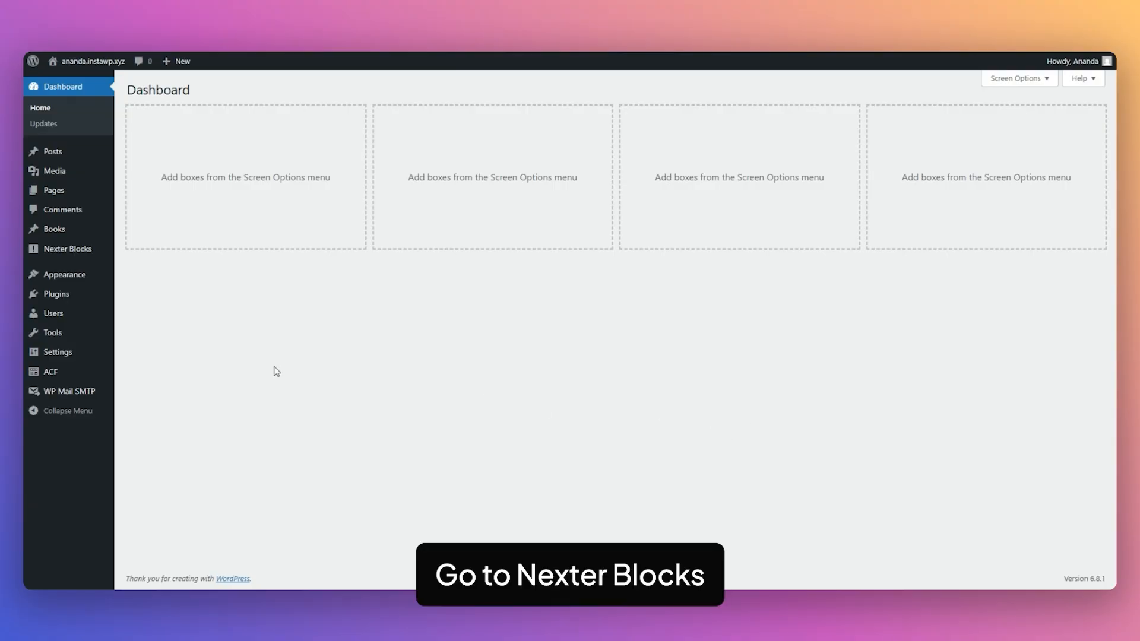
Find 'dynamic device' in the Nexter Blocks block list, switch it on, and save settings.
mouse_move(72, 252)
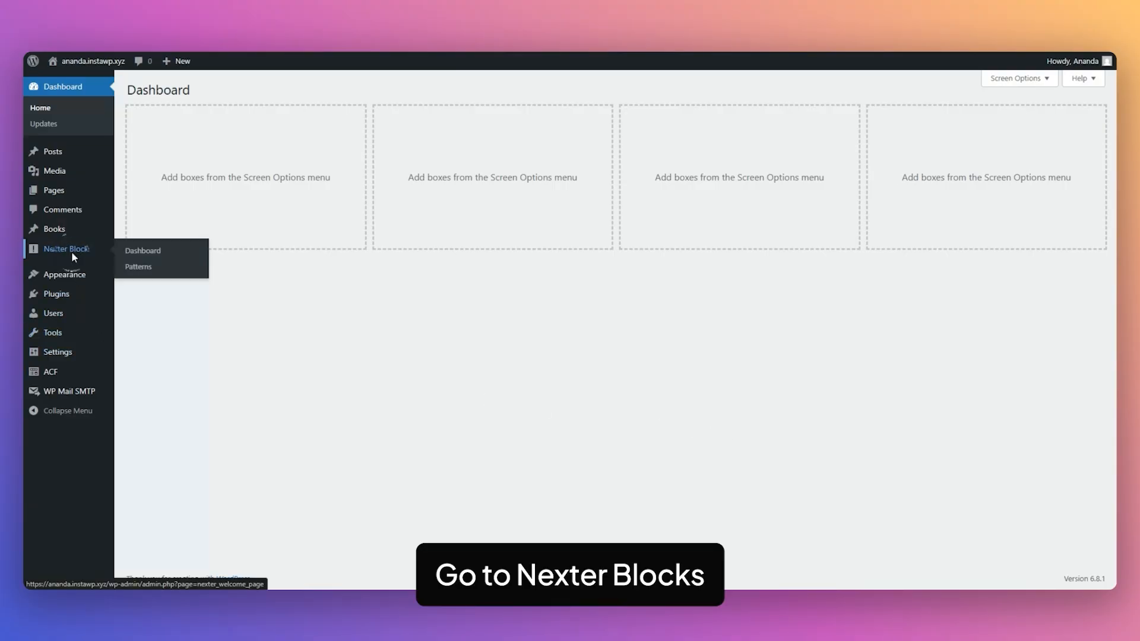
click(96, 265)
click(240, 180)
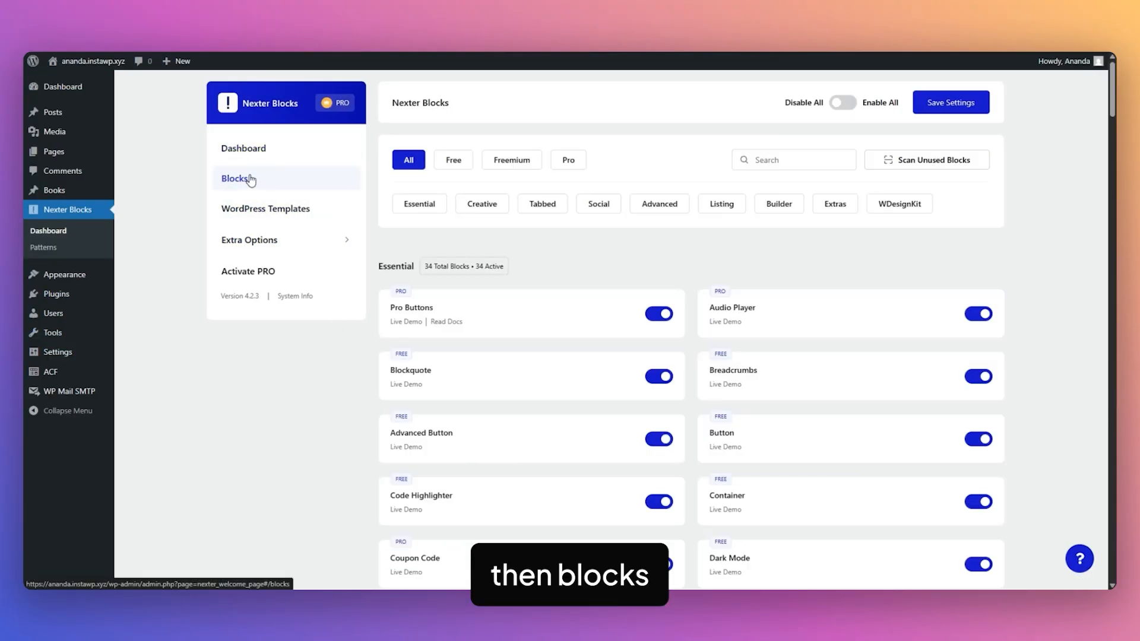
click(749, 159)
text(dynamic d)
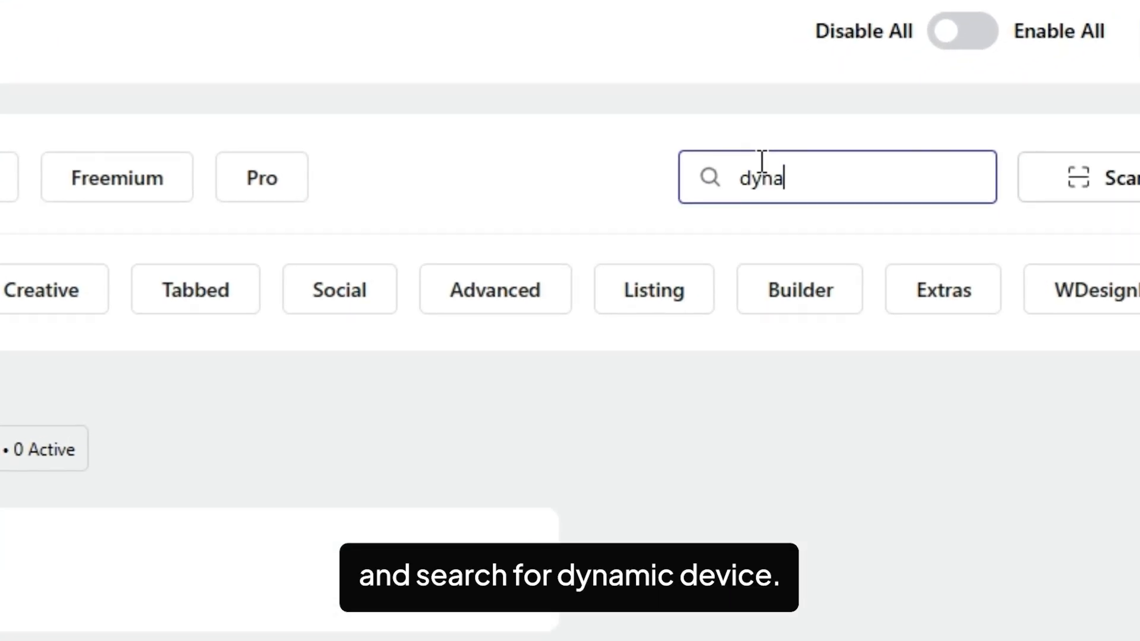
text(evice)
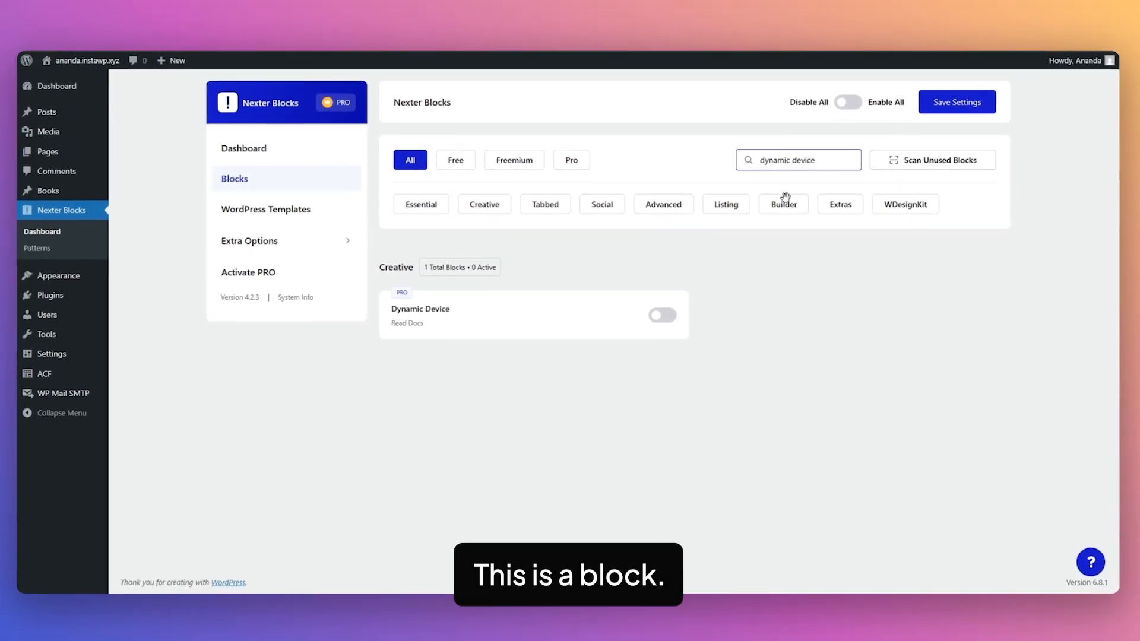
click(662, 313)
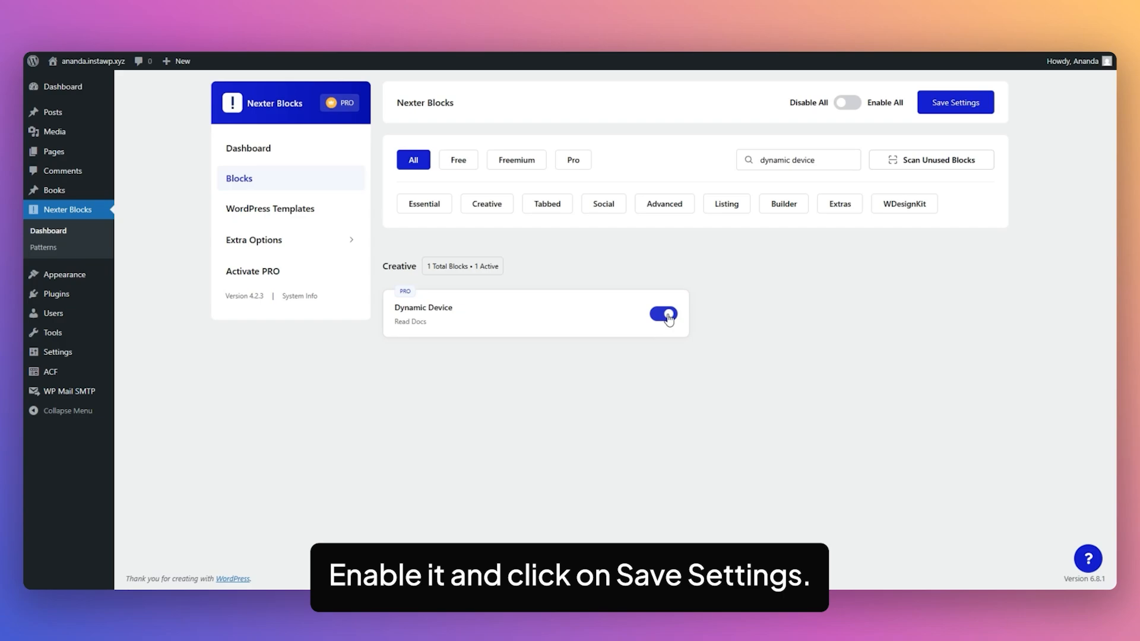
click(957, 104)
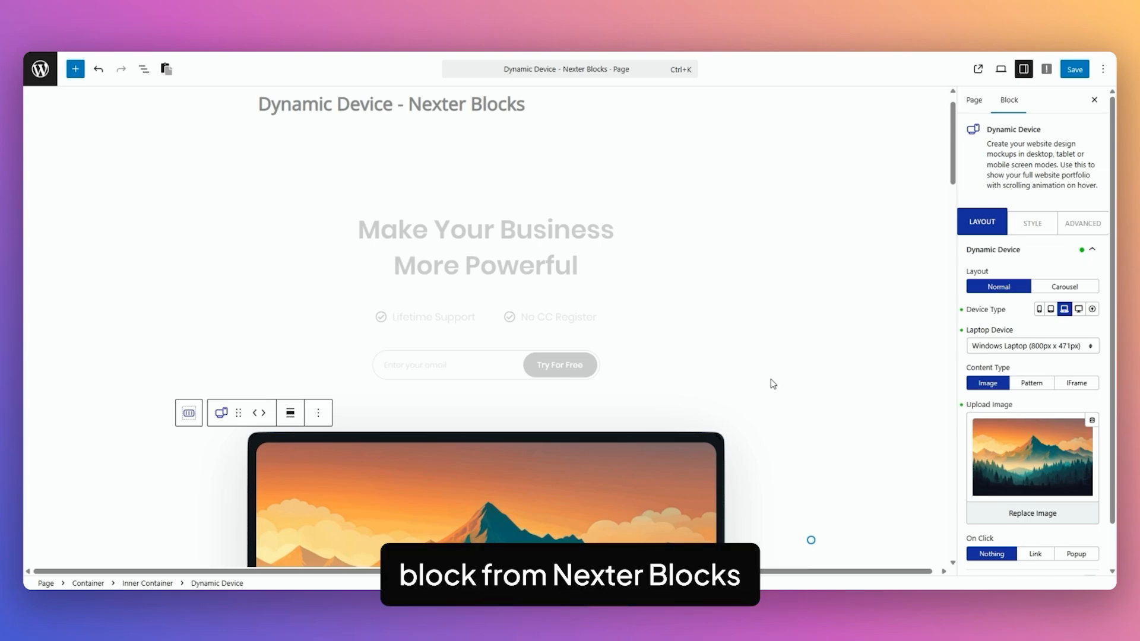
scroll(771, 380, down, 4)
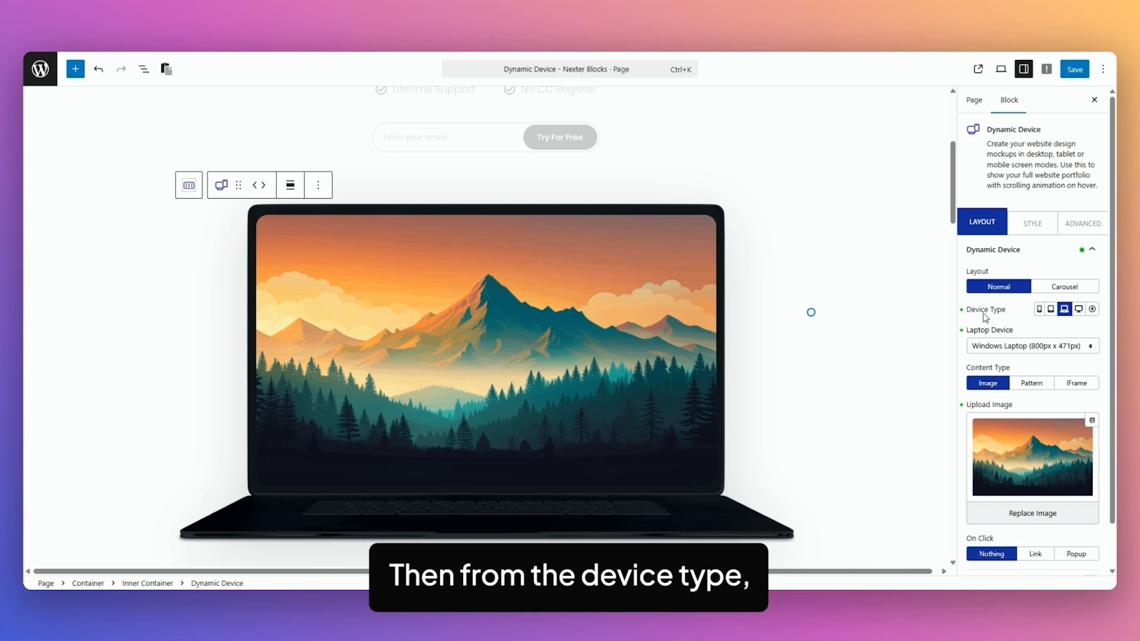
click(1040, 310)
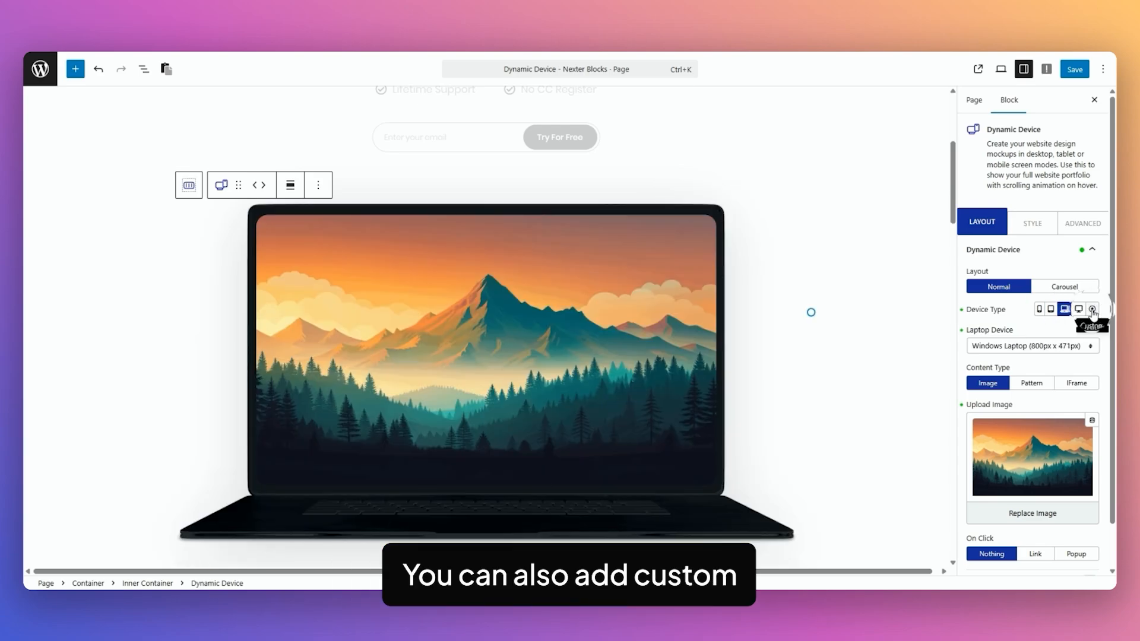
click(1092, 310)
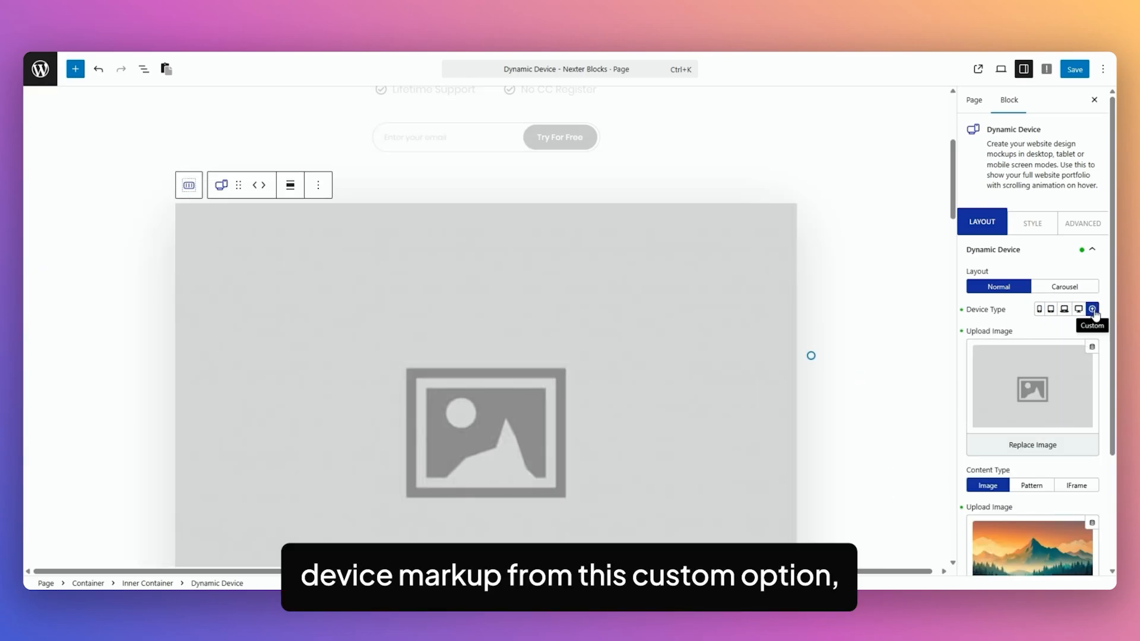
click(1064, 310)
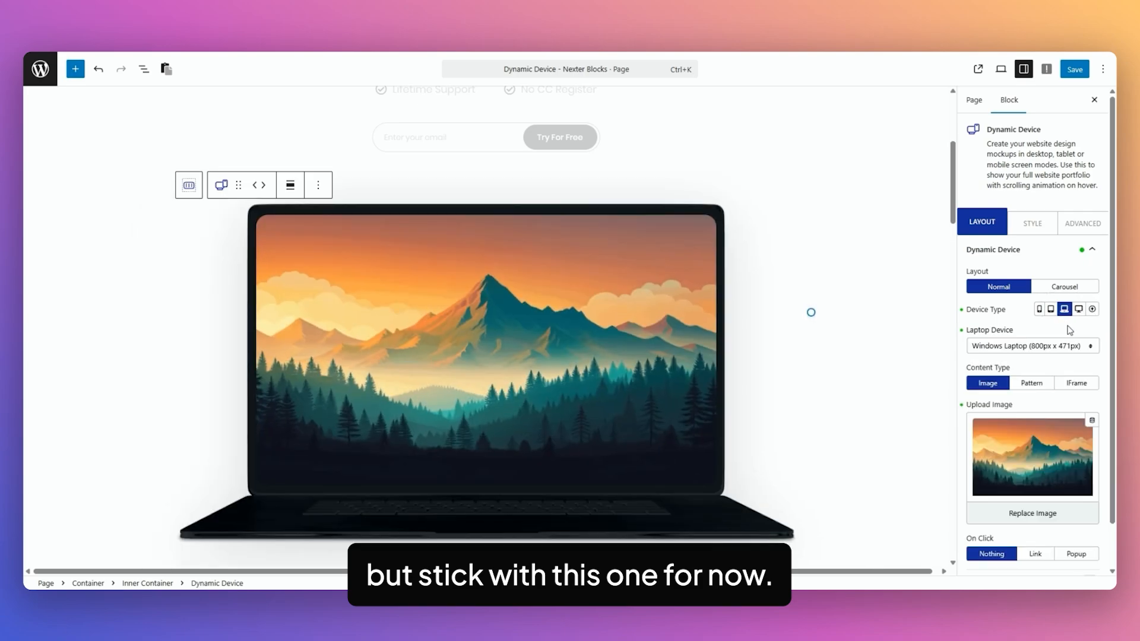
click(1029, 351)
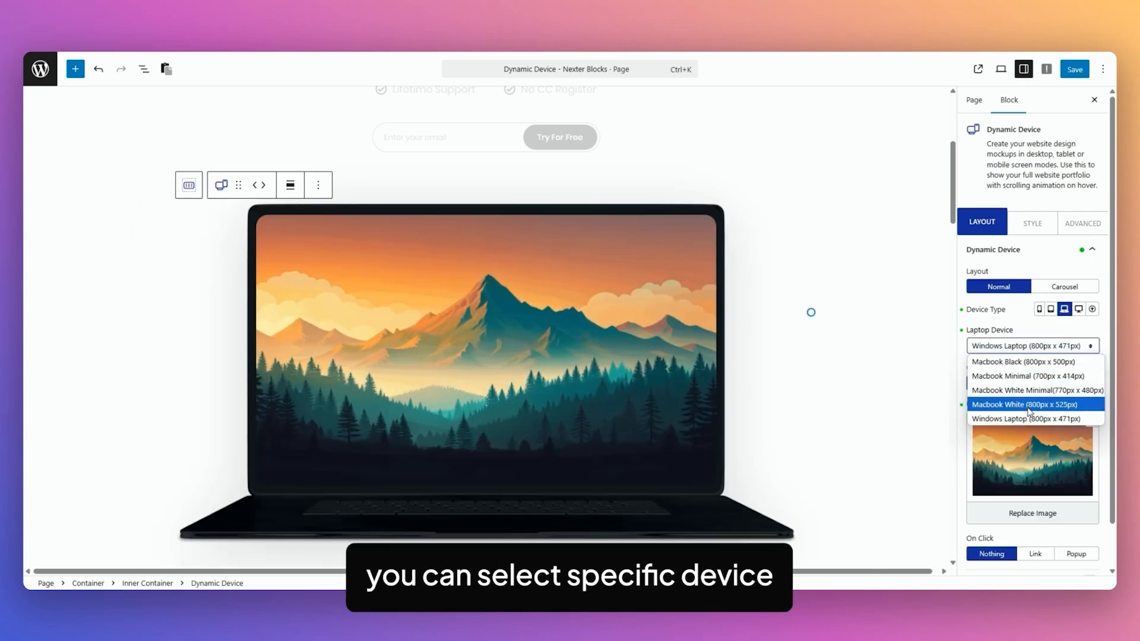
click(1025, 332)
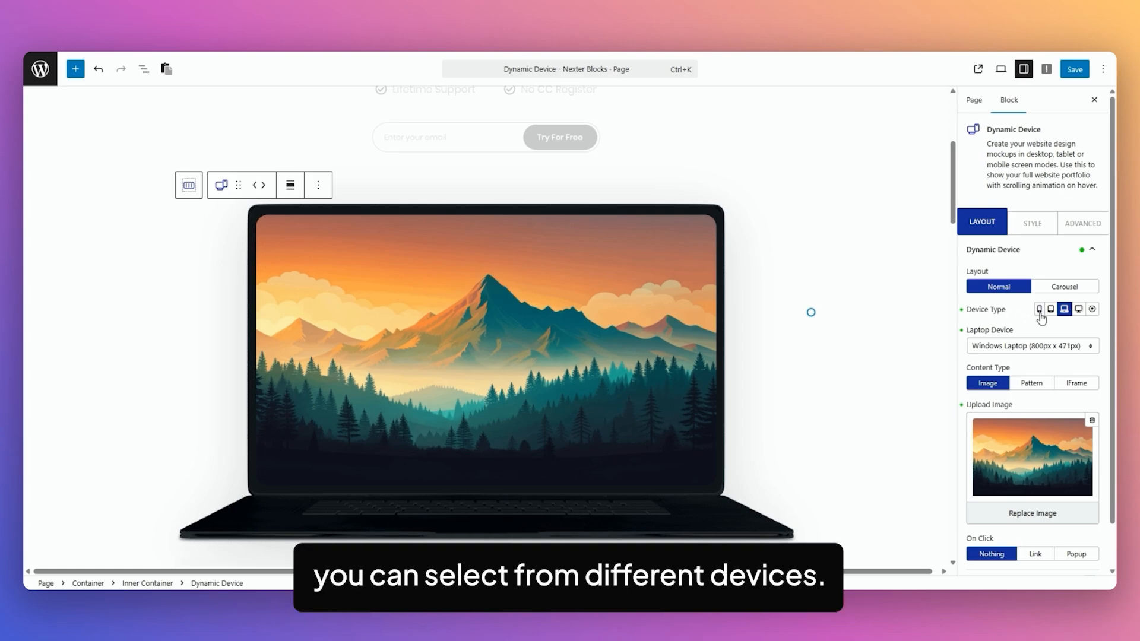
click(1092, 309)
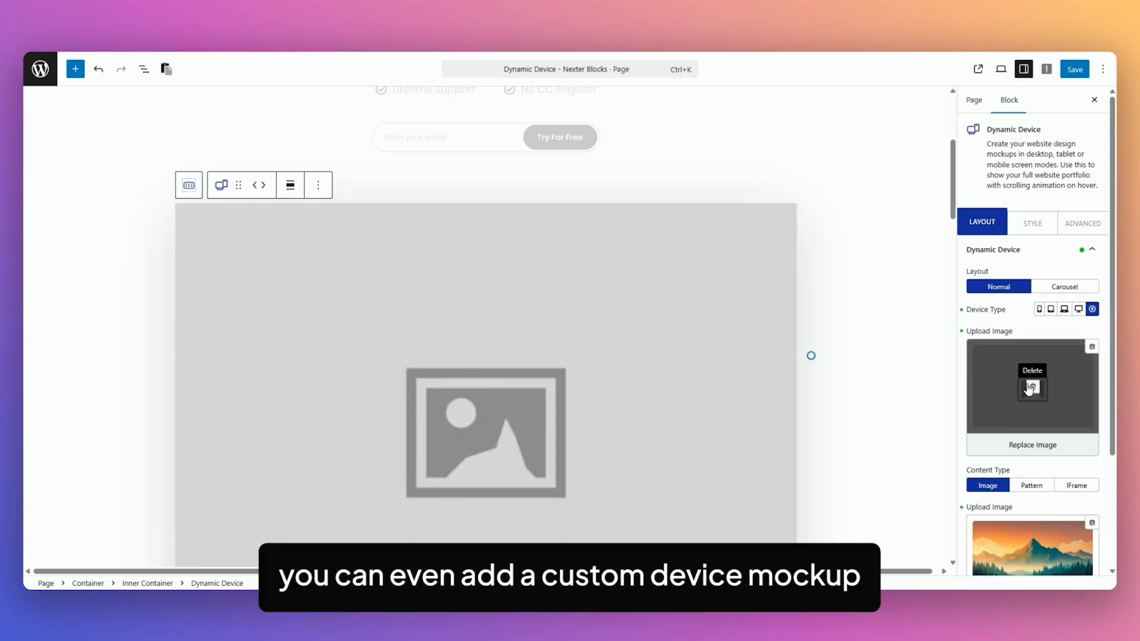
click(1064, 308)
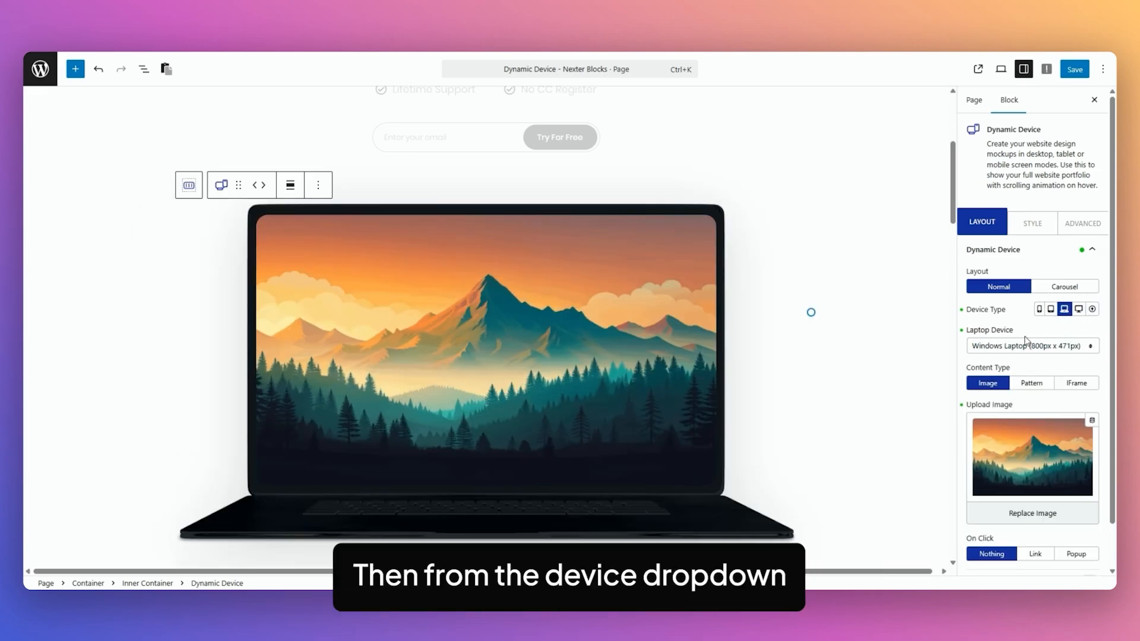
click(1024, 350)
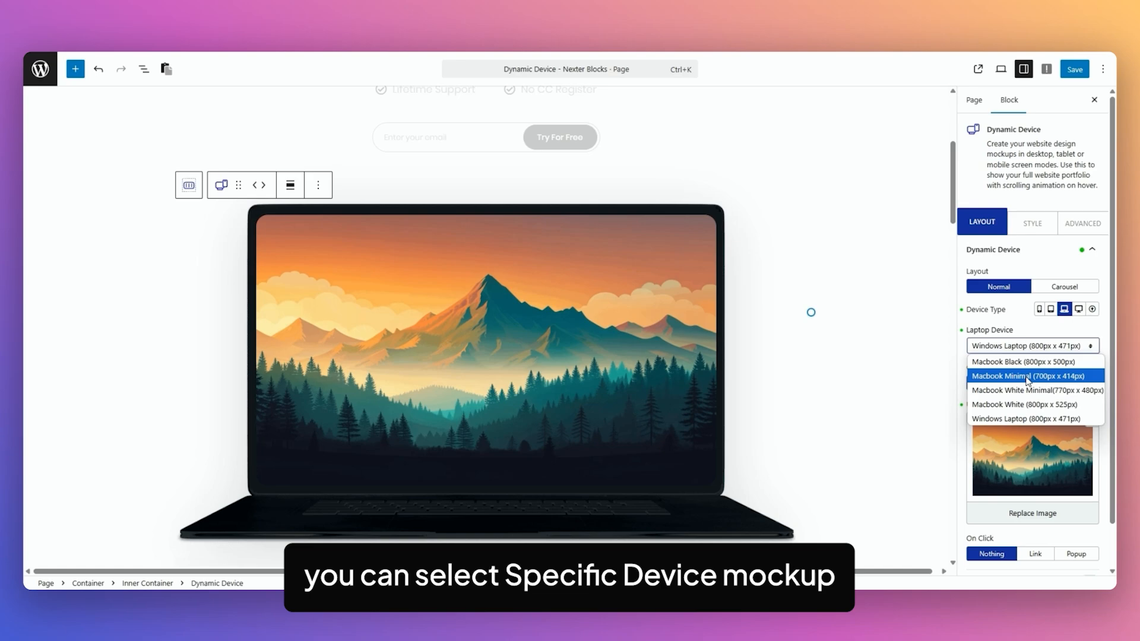
click(1026, 328)
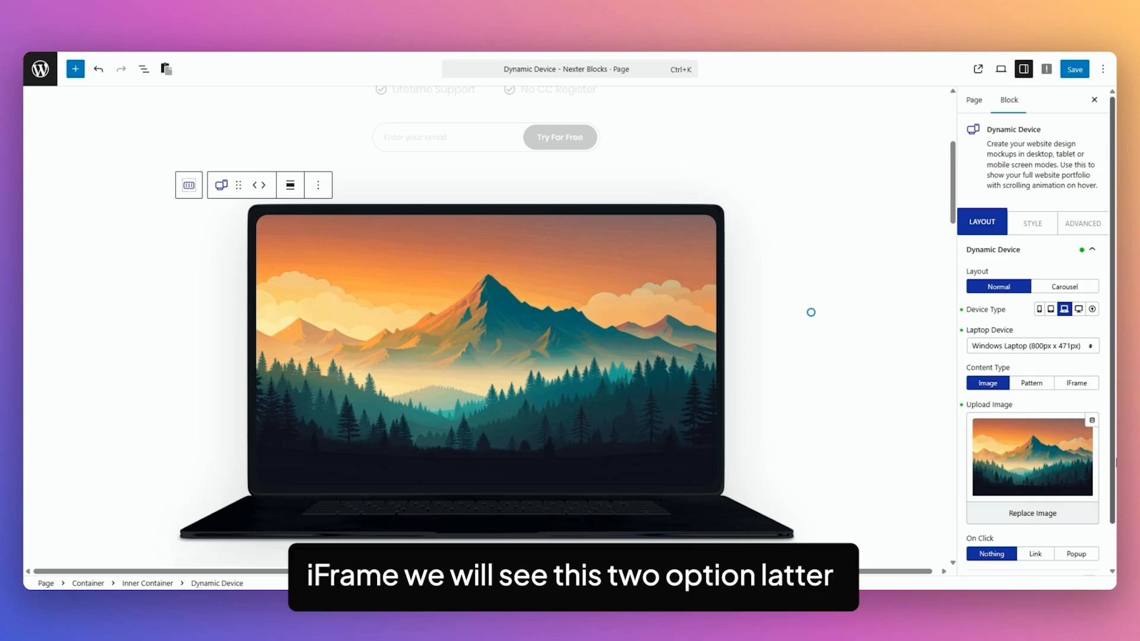
Try the Link and Popup On Click options, then set On Click back to Nothing.
scroll(1068, 397, down, 1)
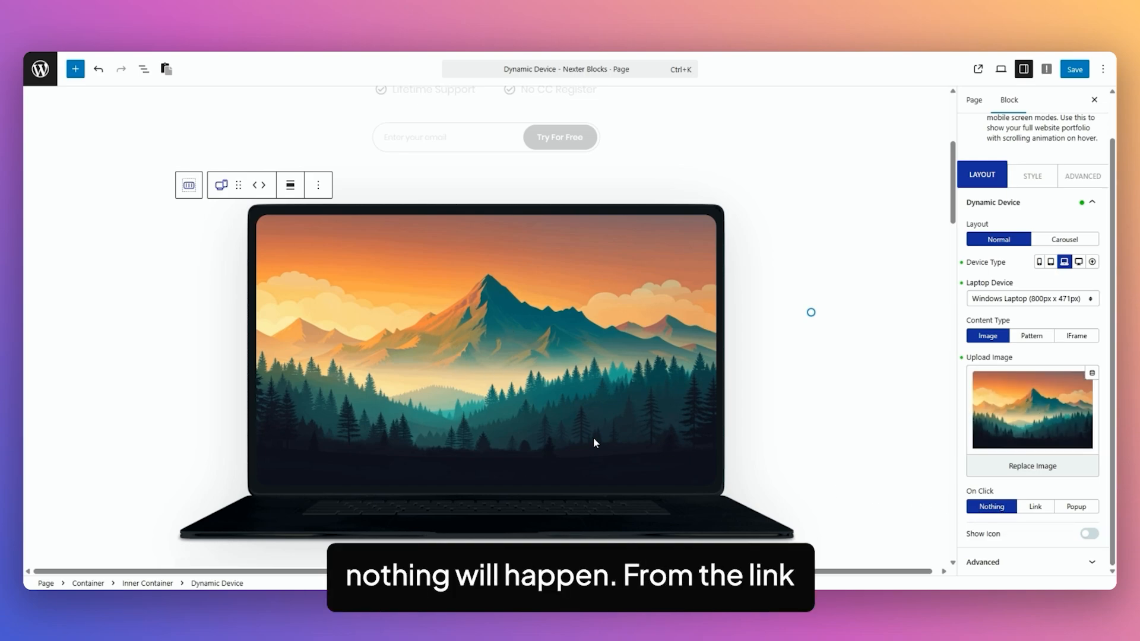
click(1036, 507)
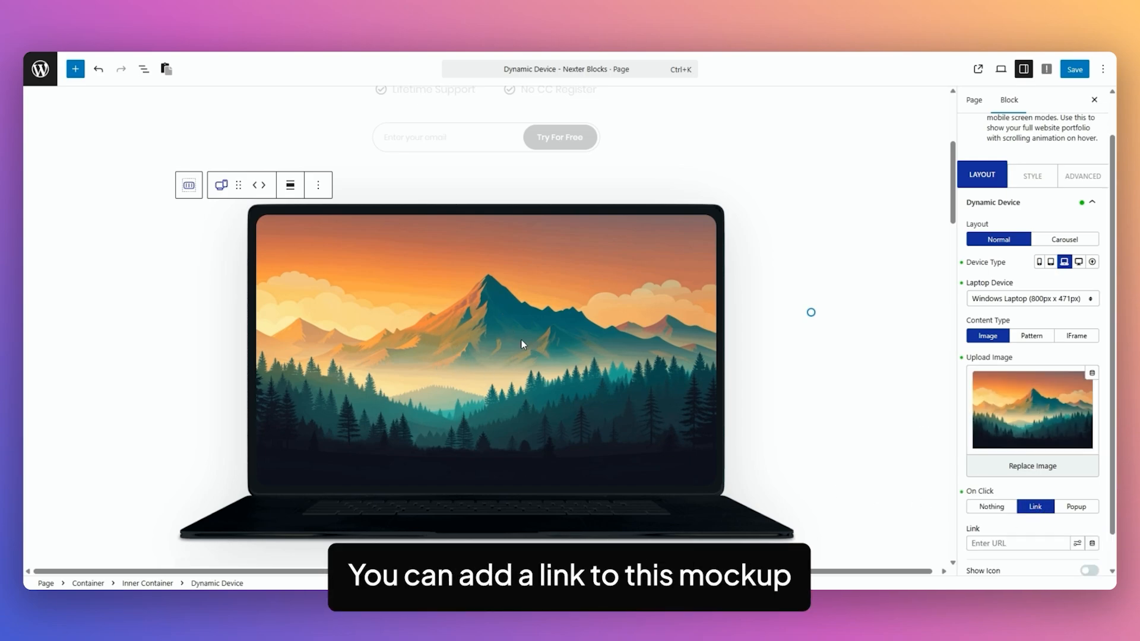
scroll(1010, 501, down, 1)
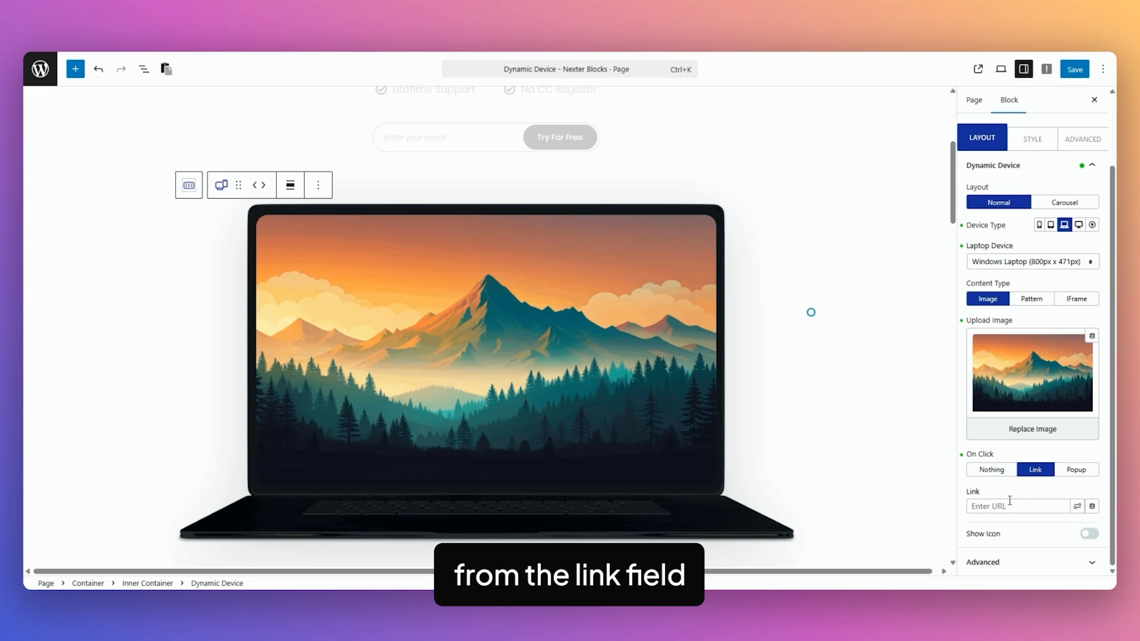
click(1076, 472)
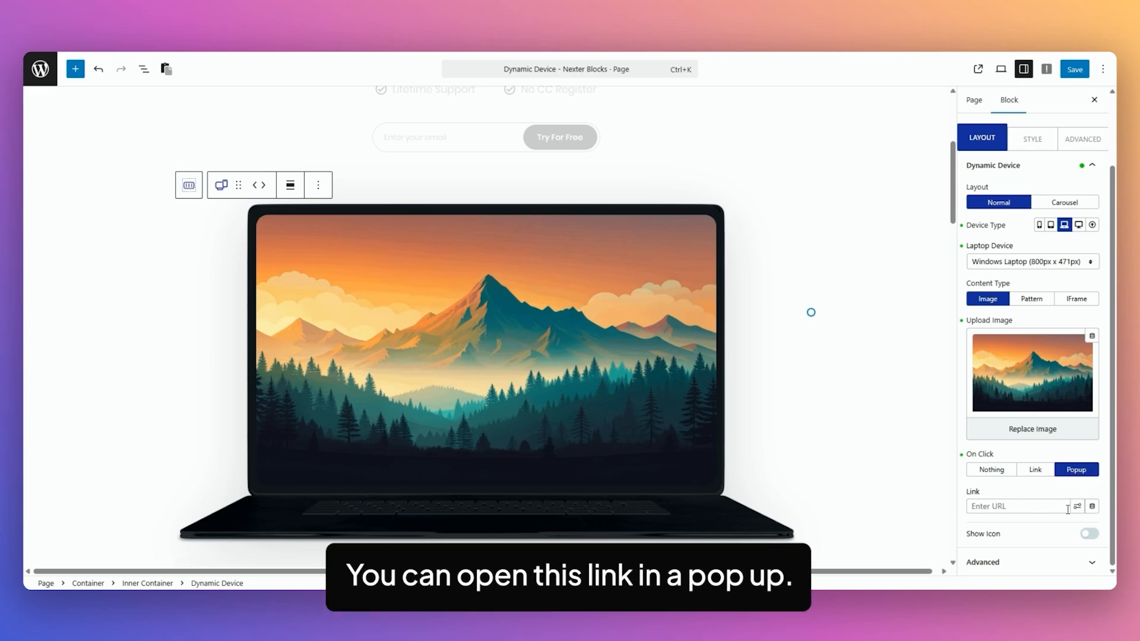
click(990, 471)
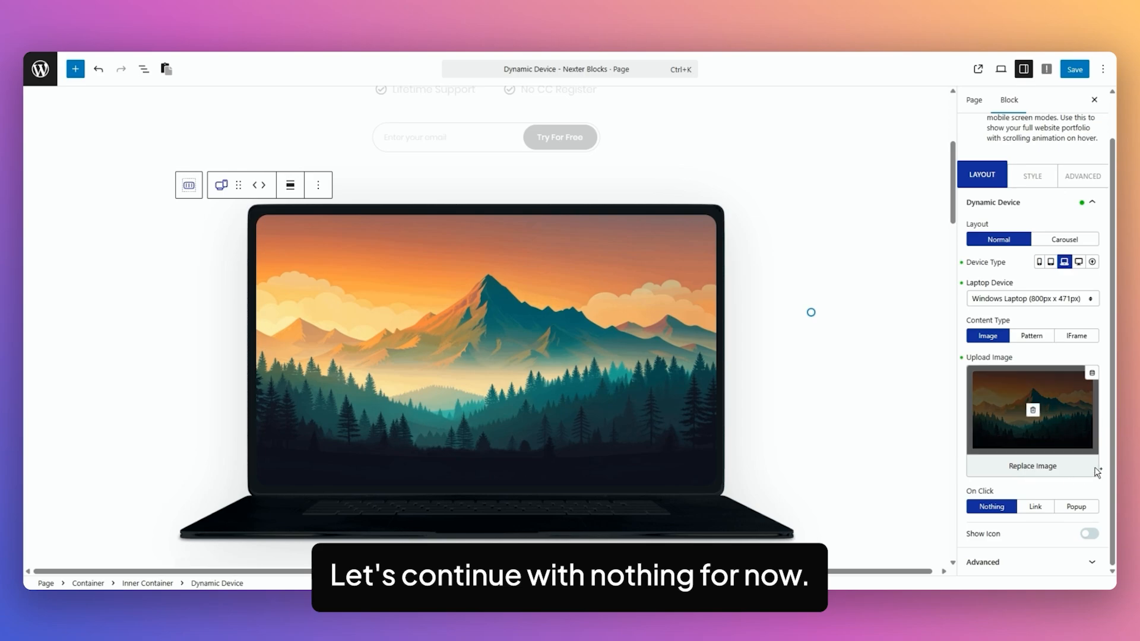
Toggle Show Icon on and off, then set the Content Type to Pattern.
click(1090, 535)
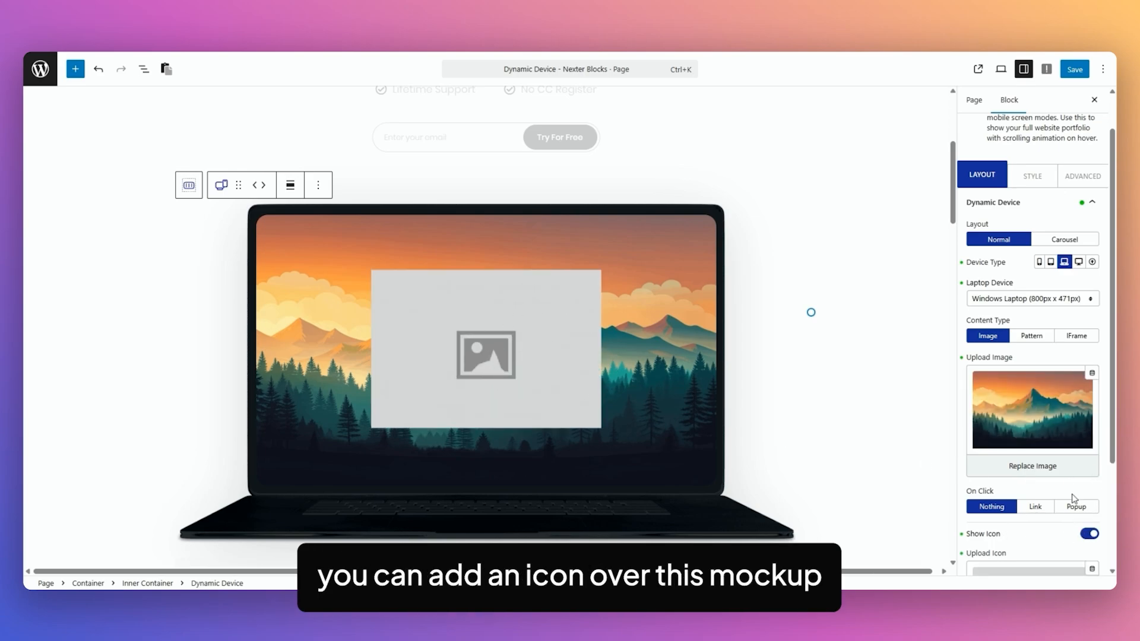
scroll(1105, 467, down, 3)
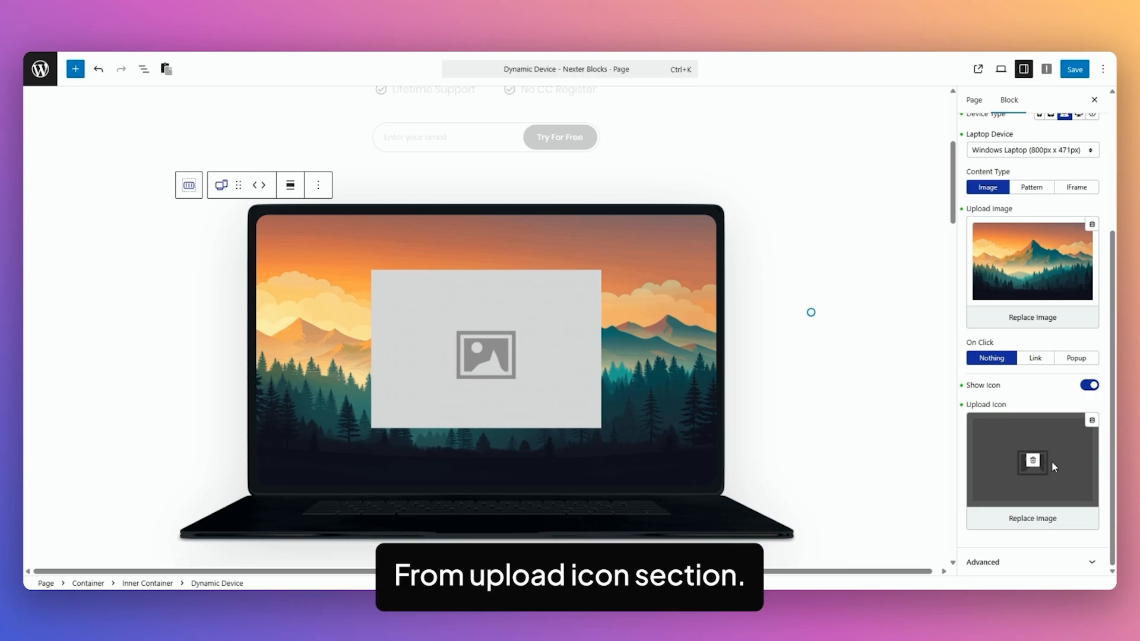
click(1090, 385)
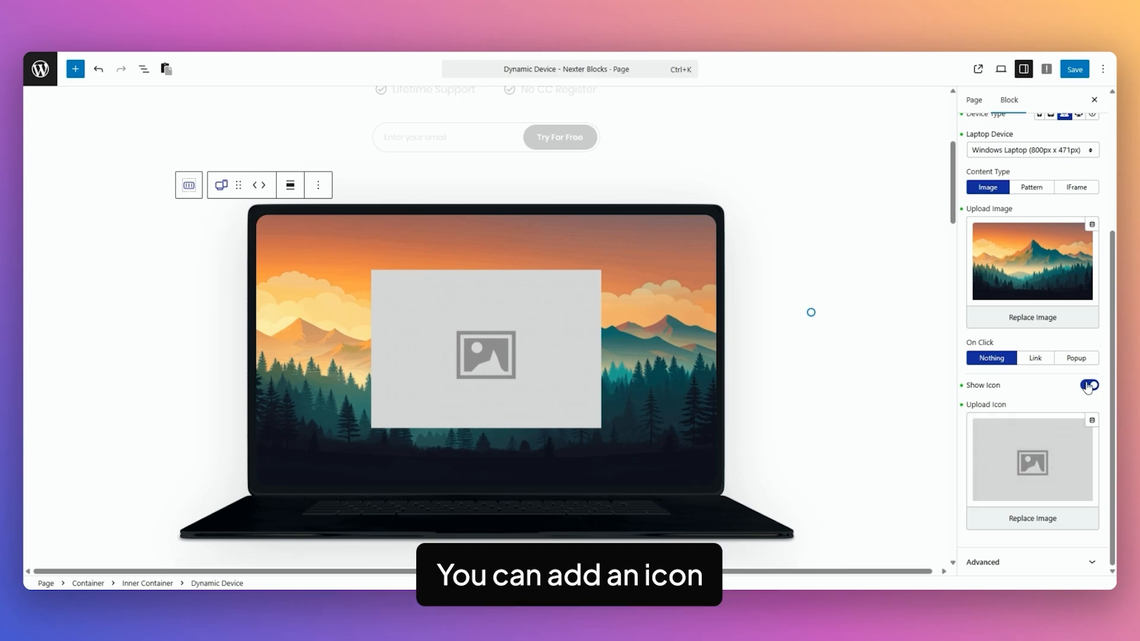
click(1030, 337)
Leave Select Pattern at None, preview the IFrame content type, then return to Image.
click(1074, 408)
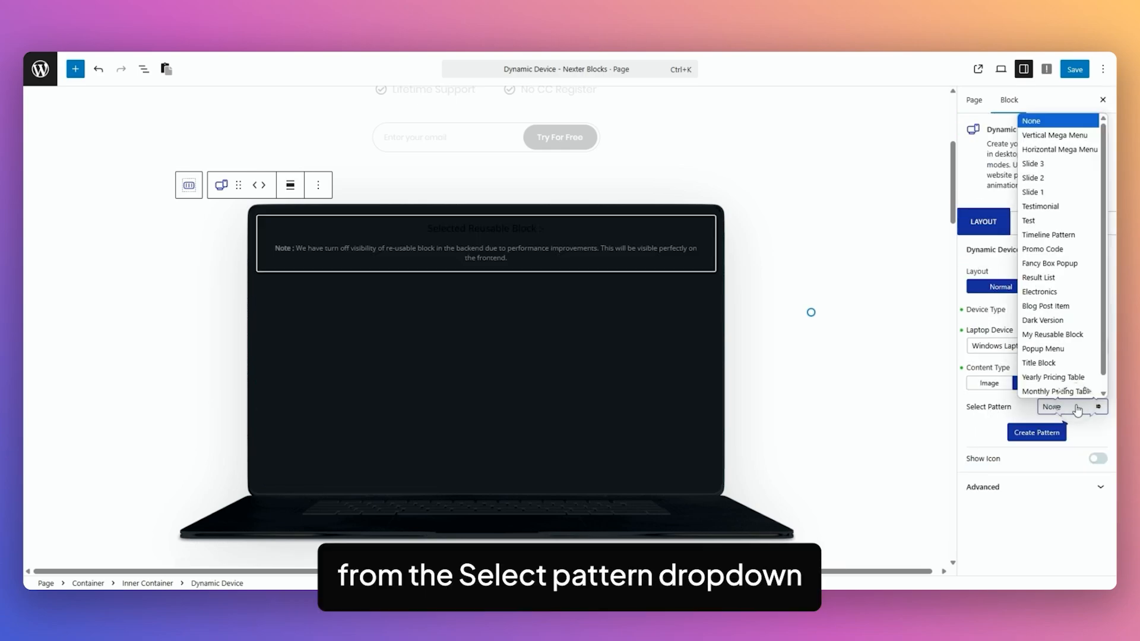
click(1018, 416)
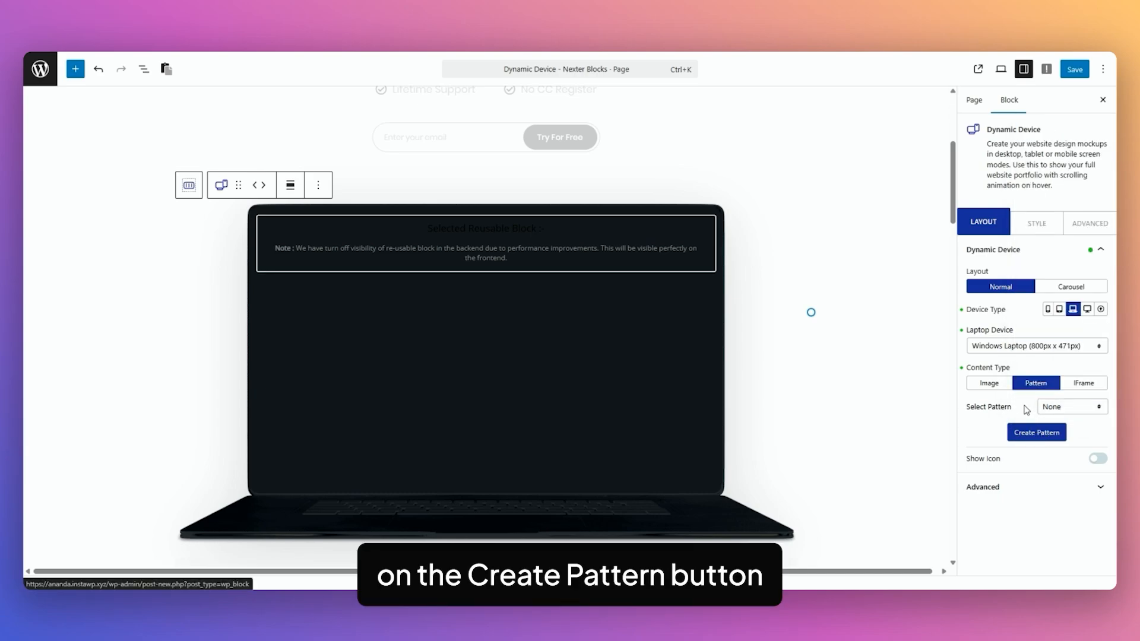
click(1084, 385)
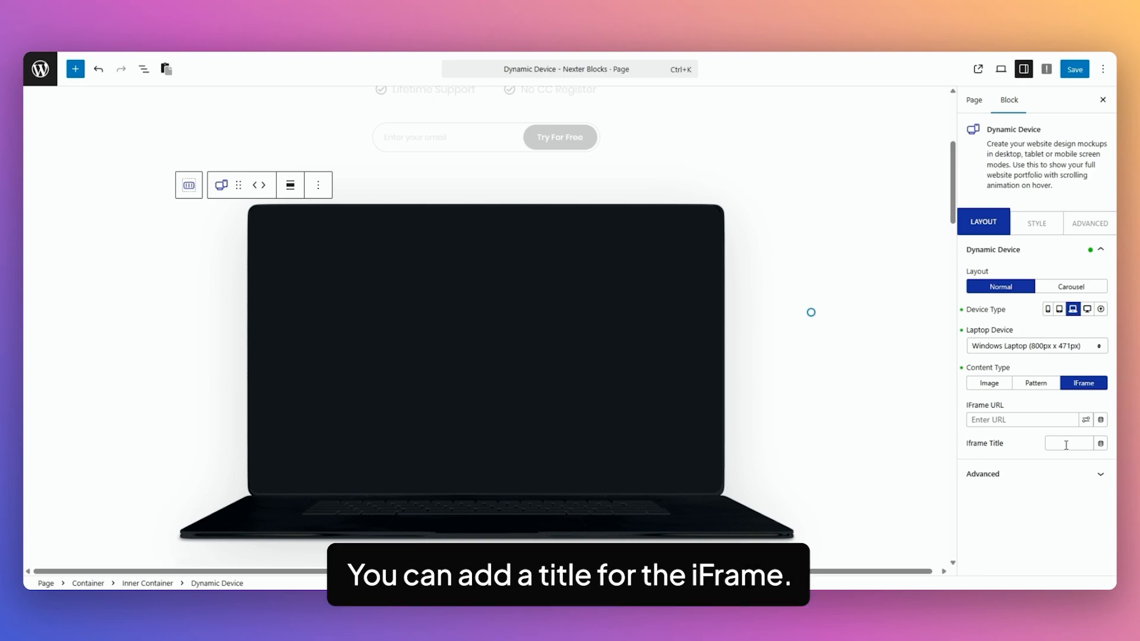
click(989, 385)
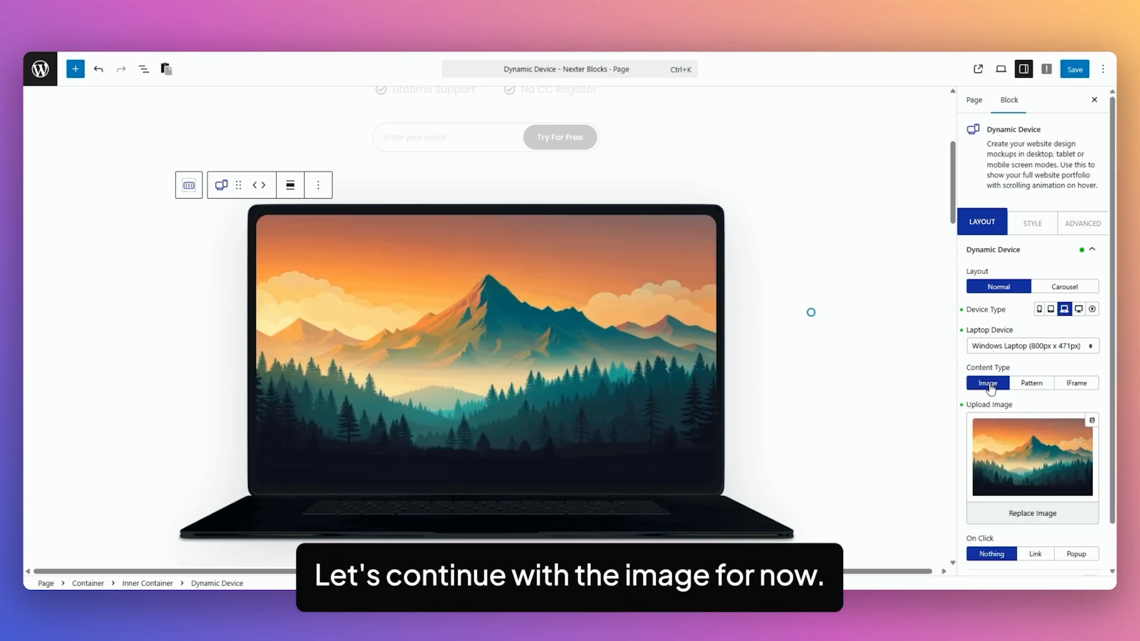
Show the Style tab's Image section with Scroll Image off and Transition Duration 30.
click(1033, 224)
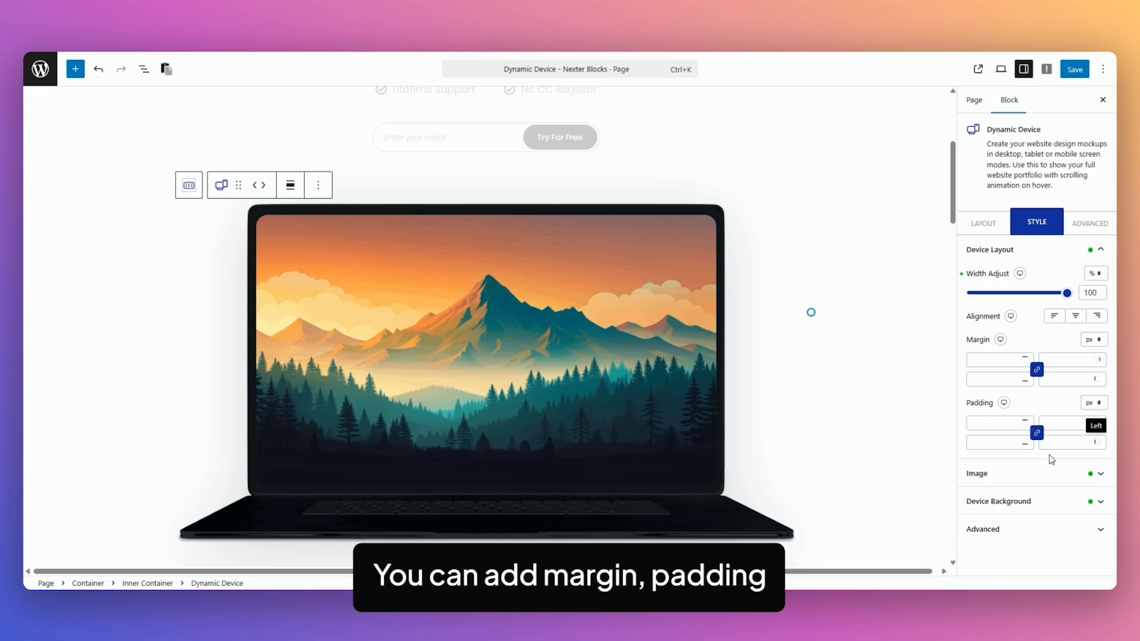
click(1027, 473)
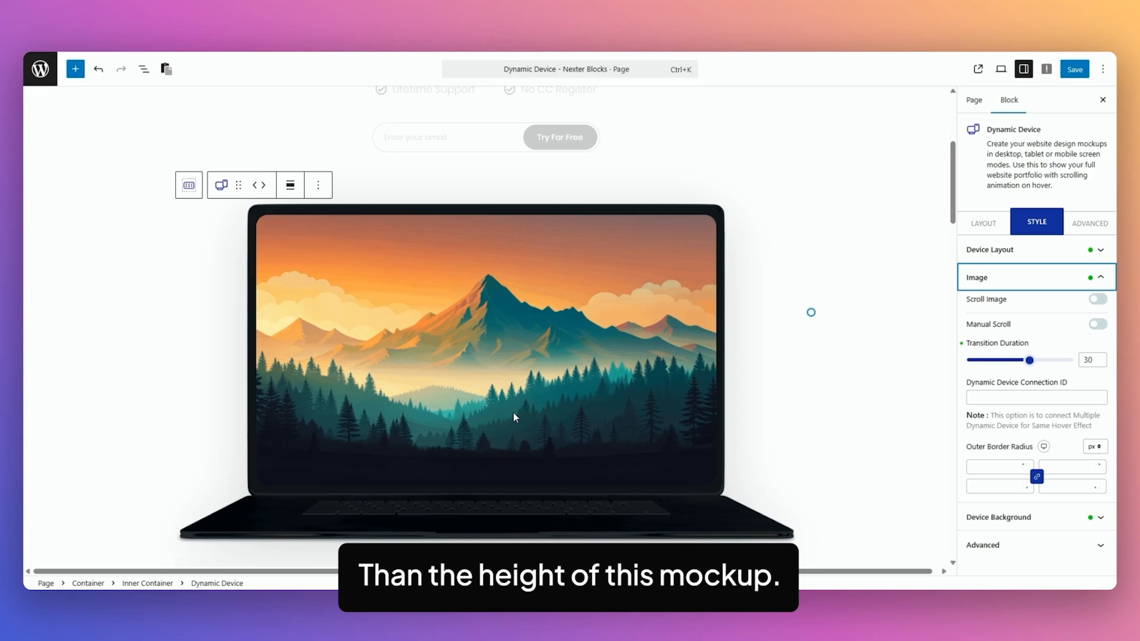
Put dynamic-device-4.png on the laptop screen and turn on Scroll Image.
click(983, 224)
click(1038, 475)
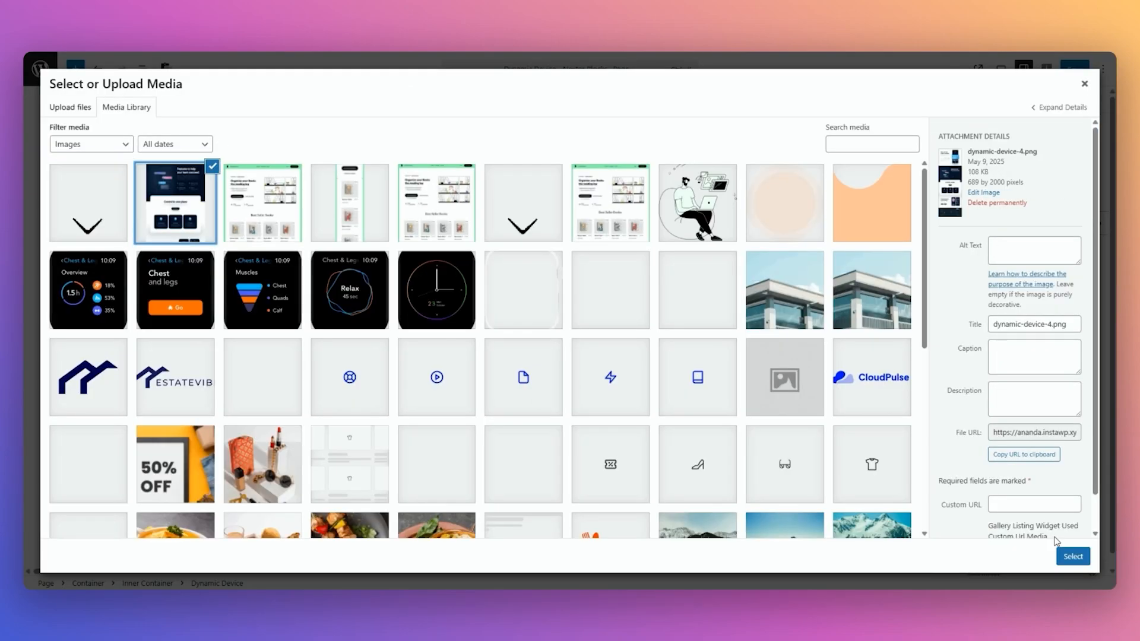
click(1072, 556)
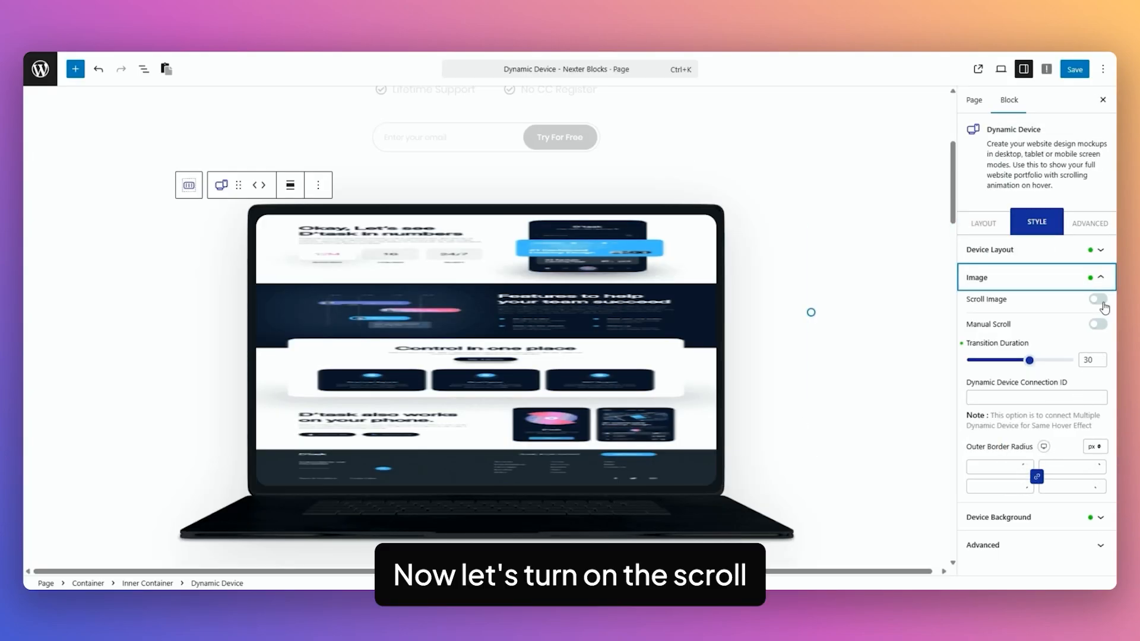
click(1098, 300)
Enable Manual Scroll and browse the Scrolling Bar's Thumb and Track style options.
mouse_move(485, 405)
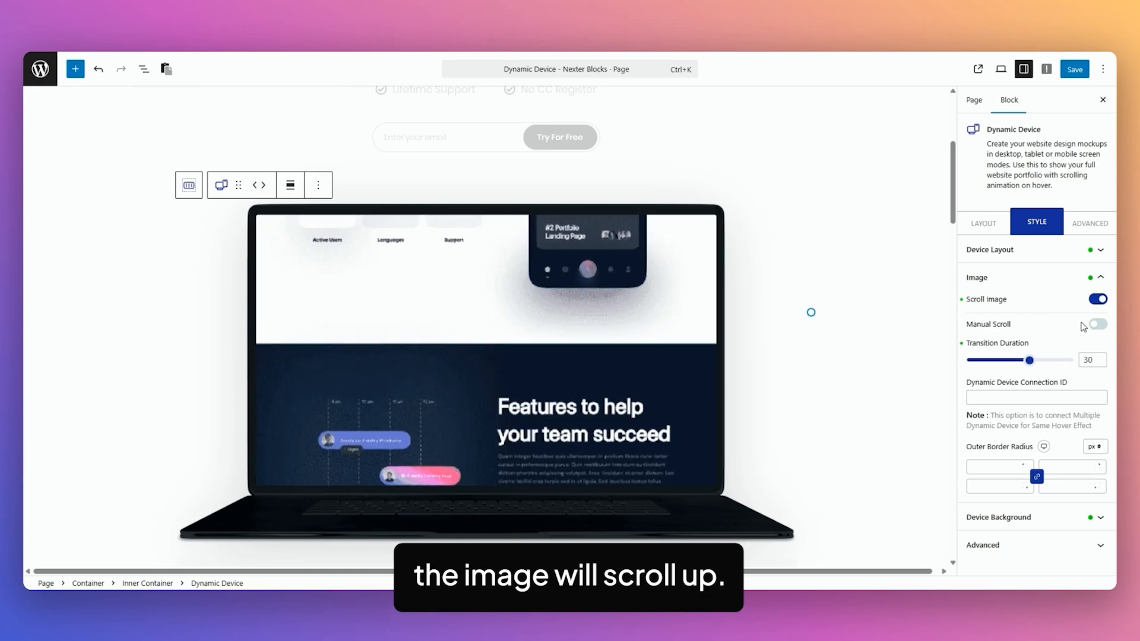
click(1098, 324)
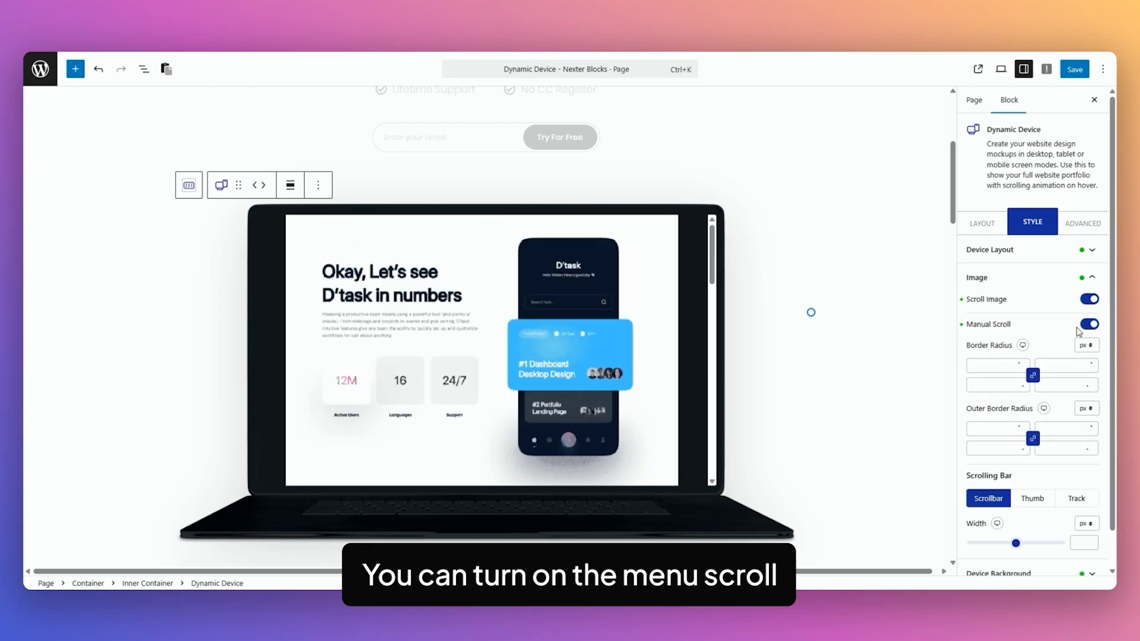
scroll(681, 302, down, 10)
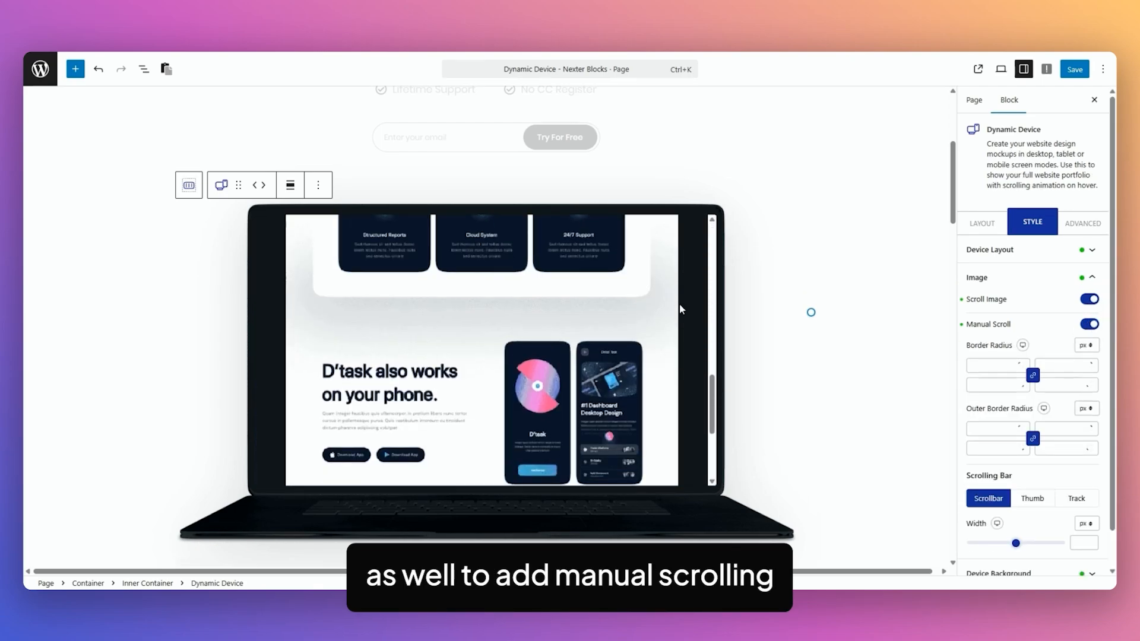
scroll(680, 307, up, 10)
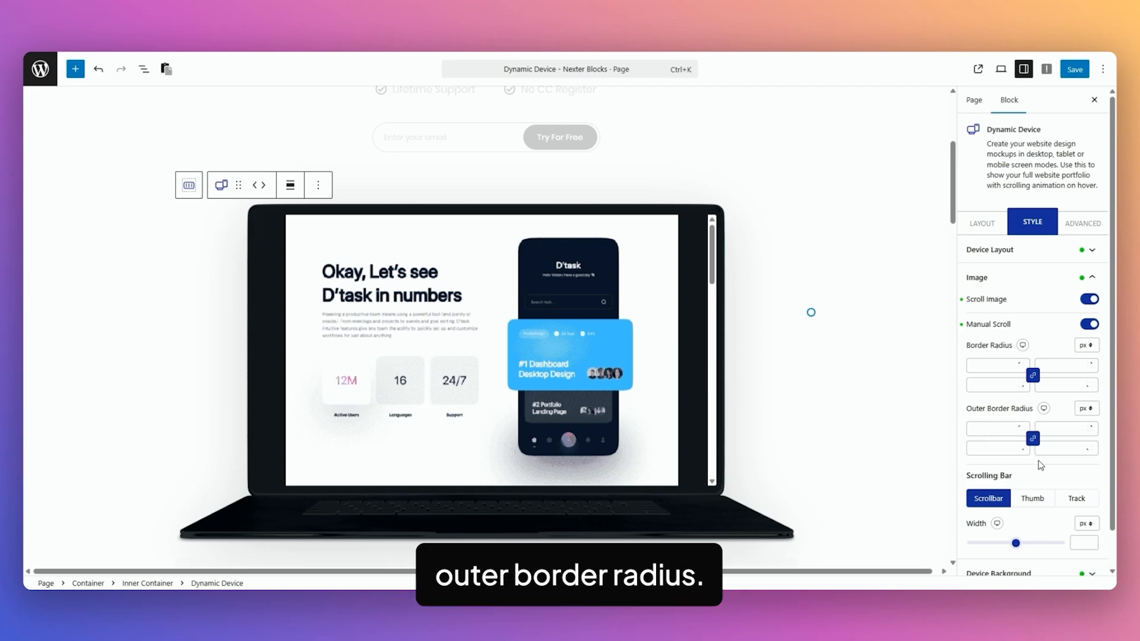
scroll(1040, 465, down, 1)
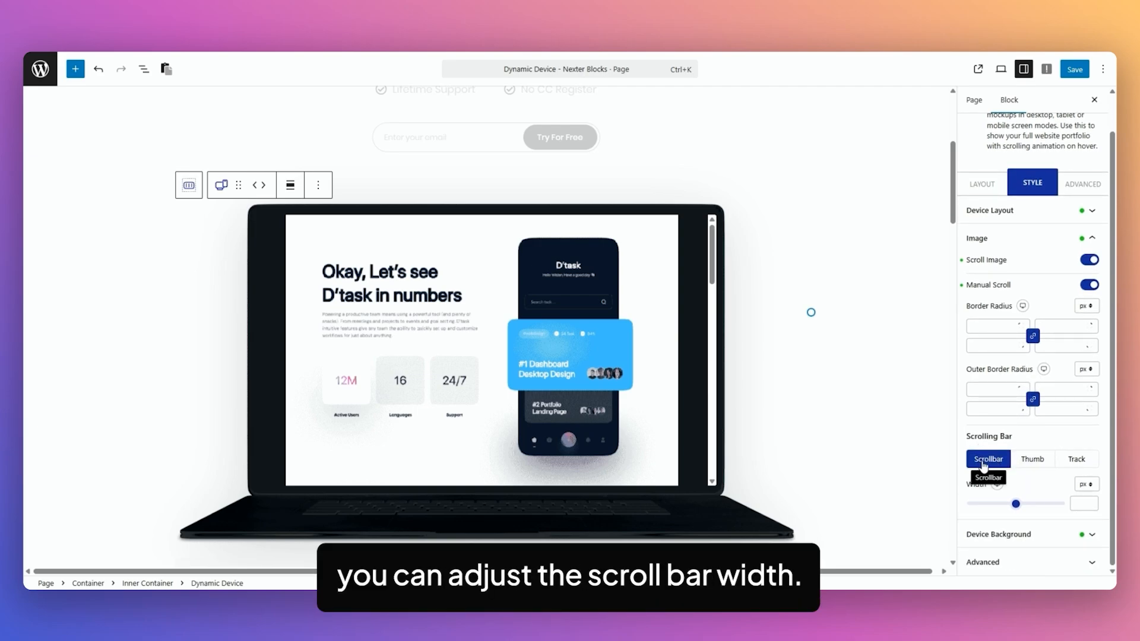
click(1032, 461)
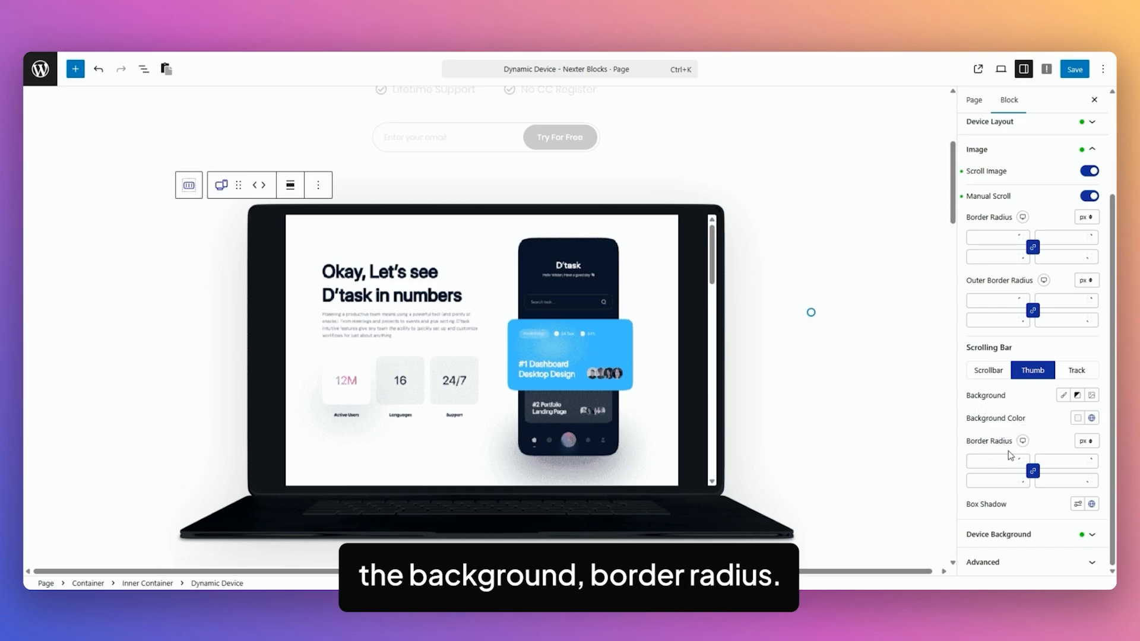
click(1078, 381)
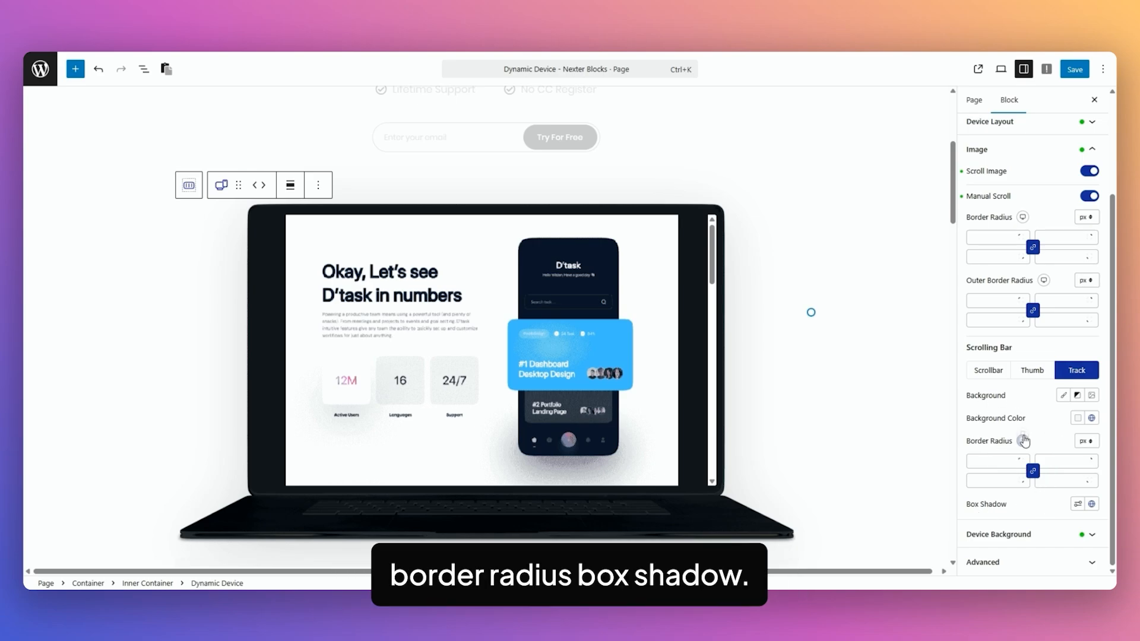
scroll(1028, 431, up, 2)
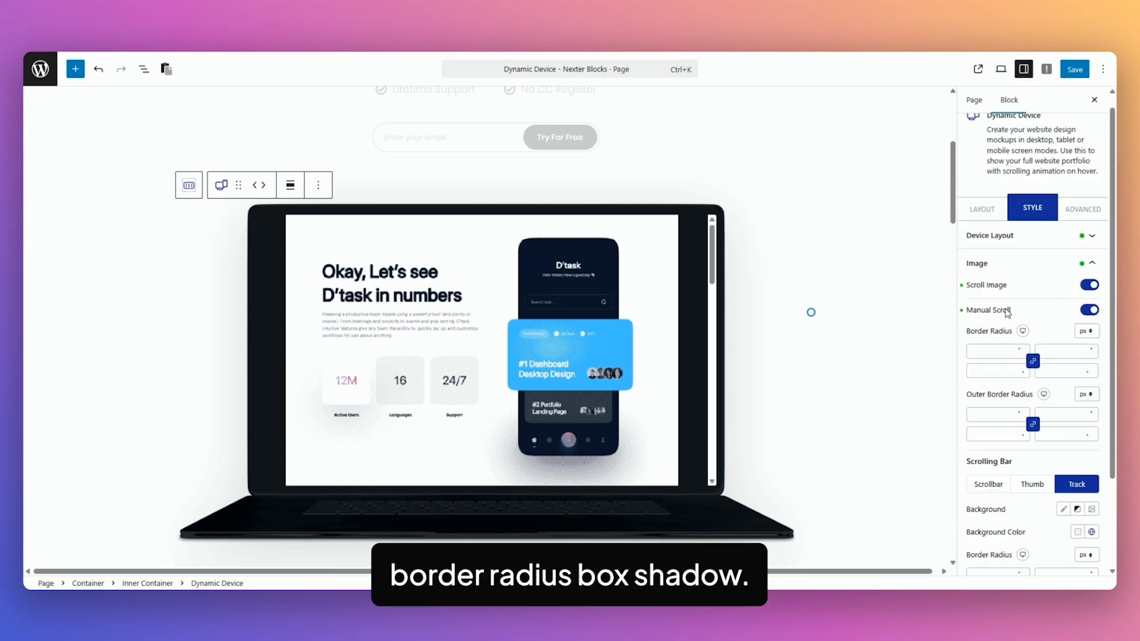
Switch off Manual Scroll for the laptop mockup and expand the Device Background shadow settings.
click(1088, 310)
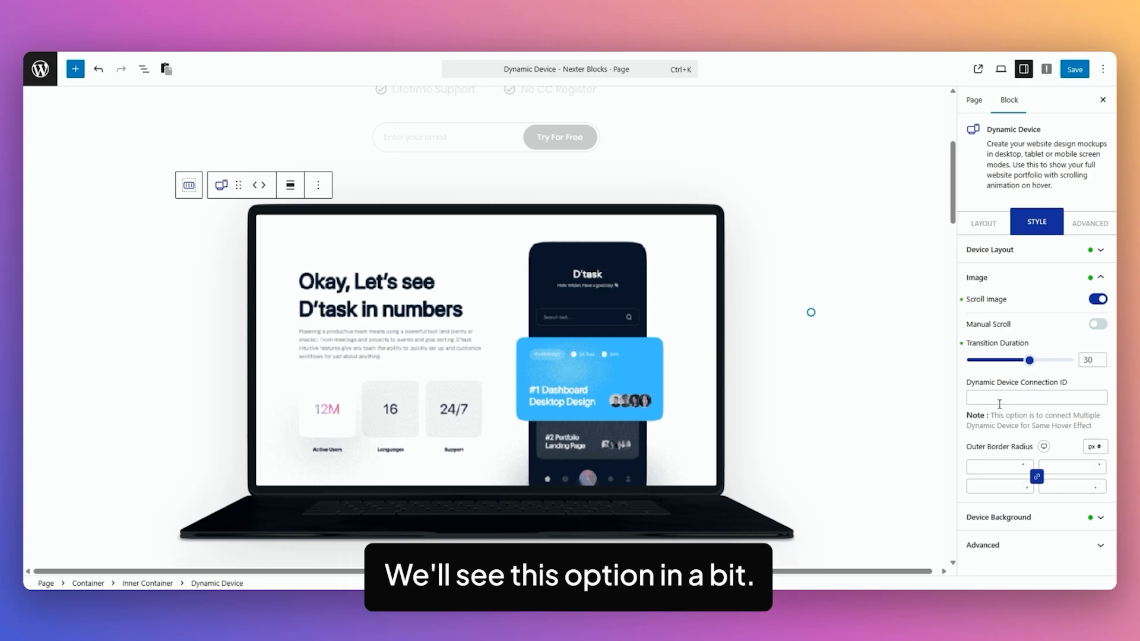
click(1003, 518)
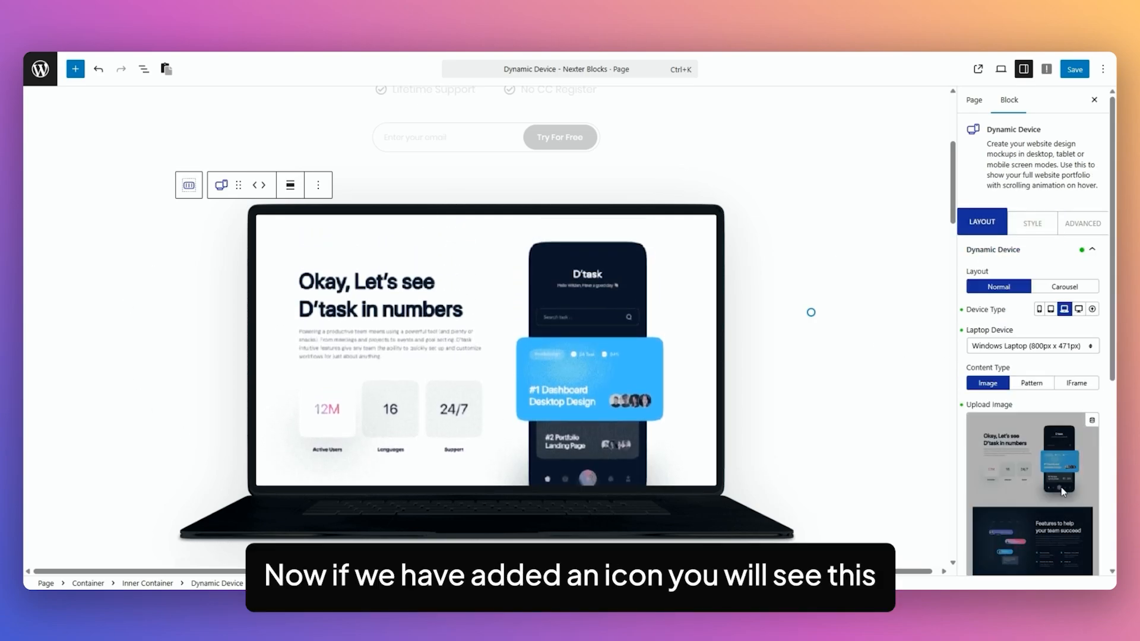
scroll(1063, 492, down, 5)
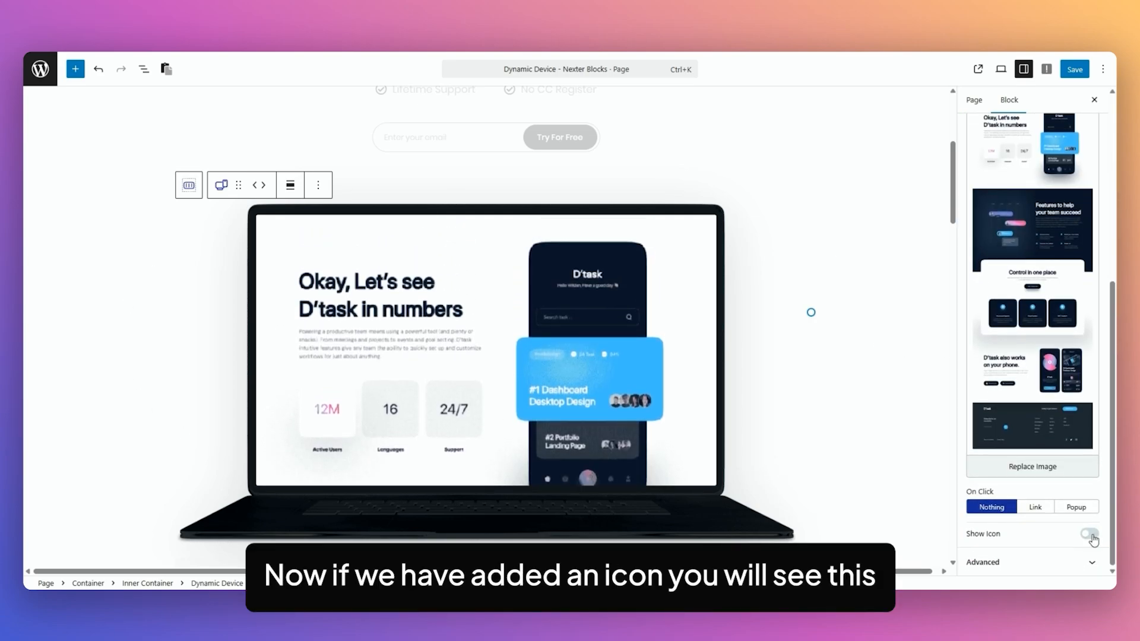
Enable the mockup's icon with continuous Pulse animation and hover animation.
click(1092, 534)
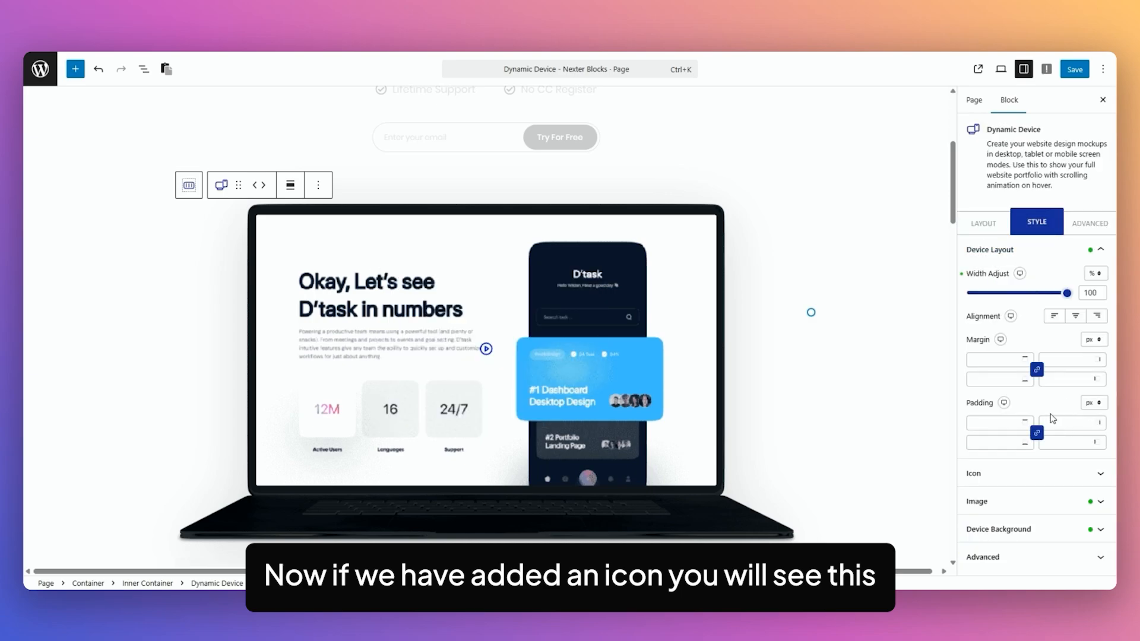
click(1009, 475)
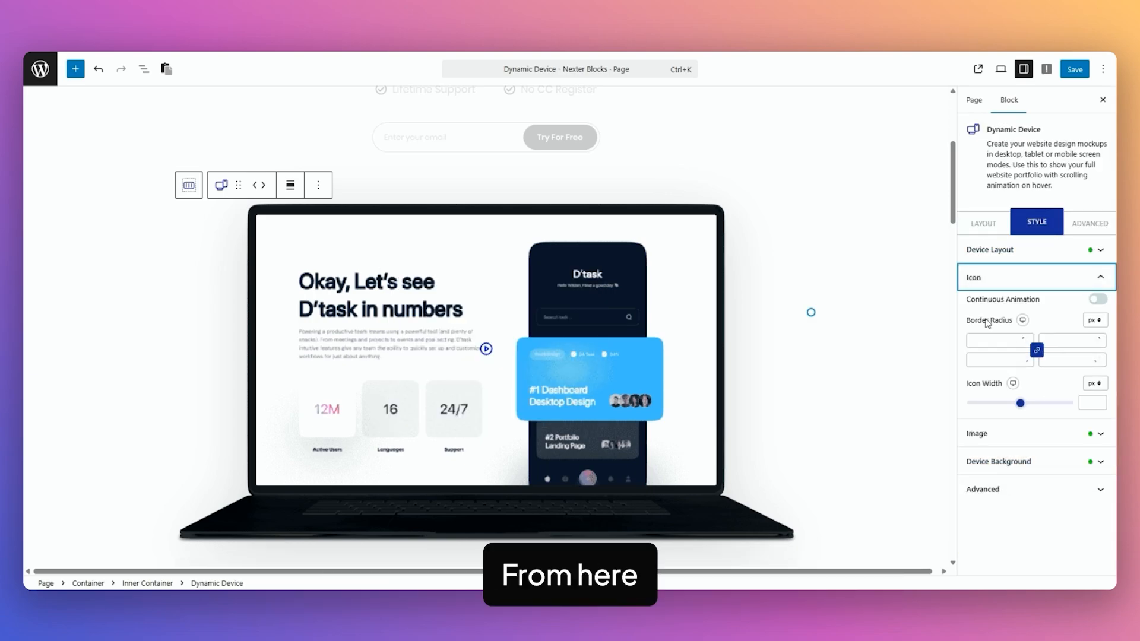
click(1102, 299)
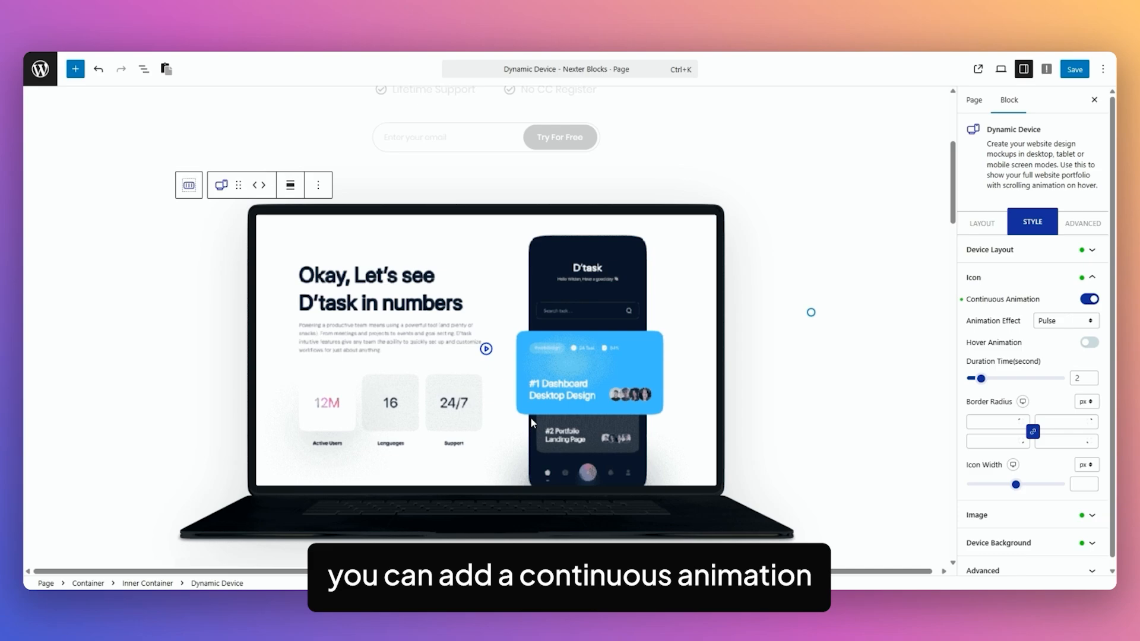
click(1074, 327)
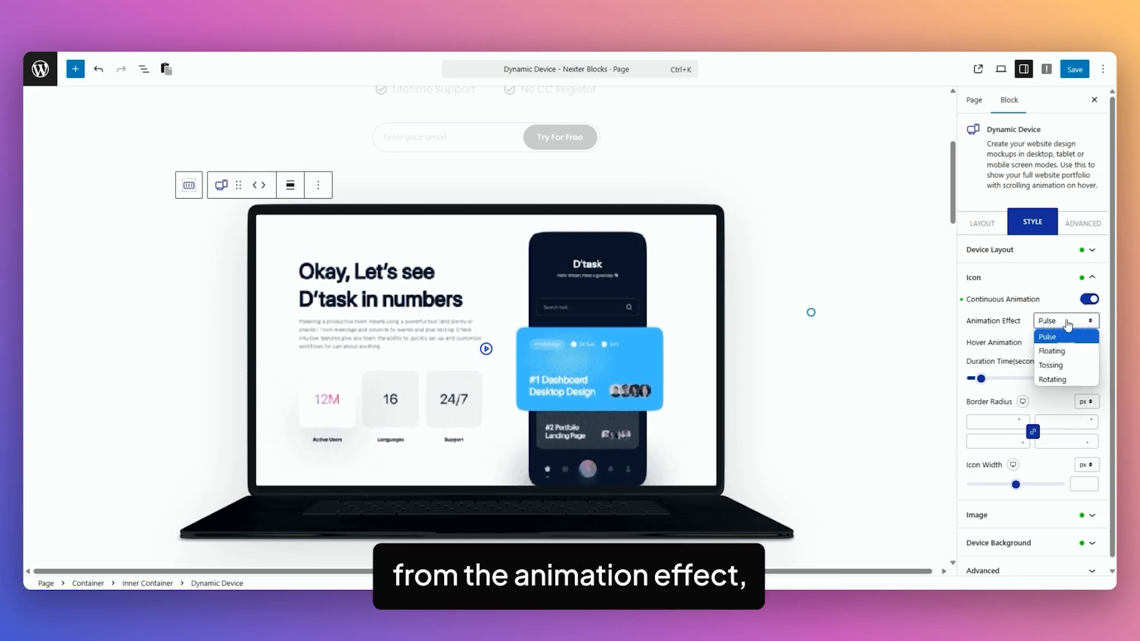
click(1029, 320)
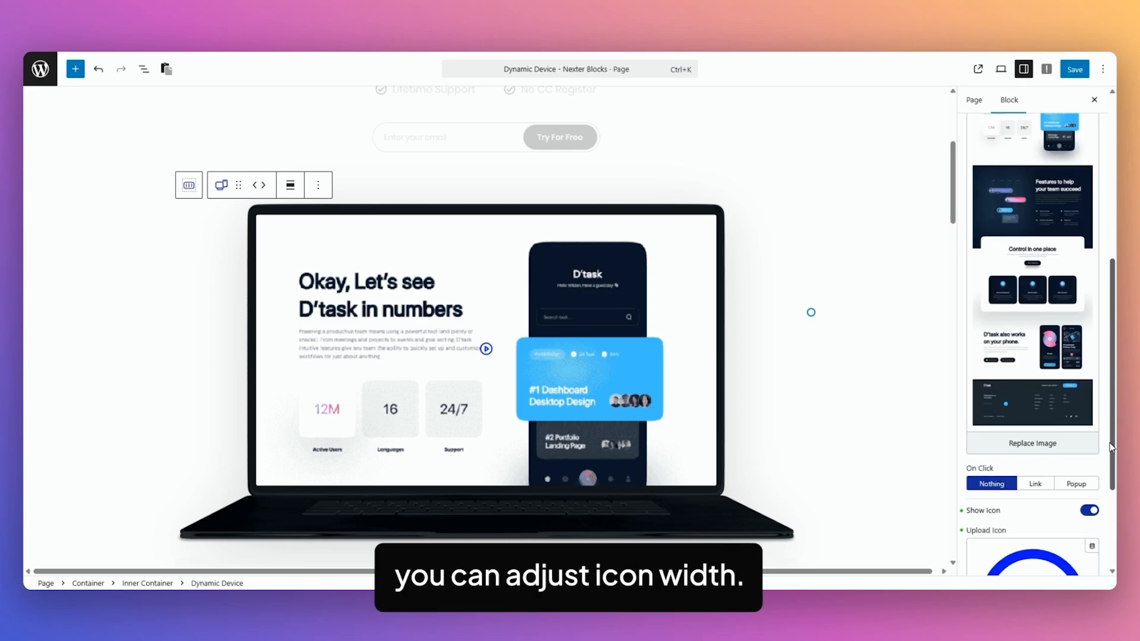
scroll(1102, 440, down, 3)
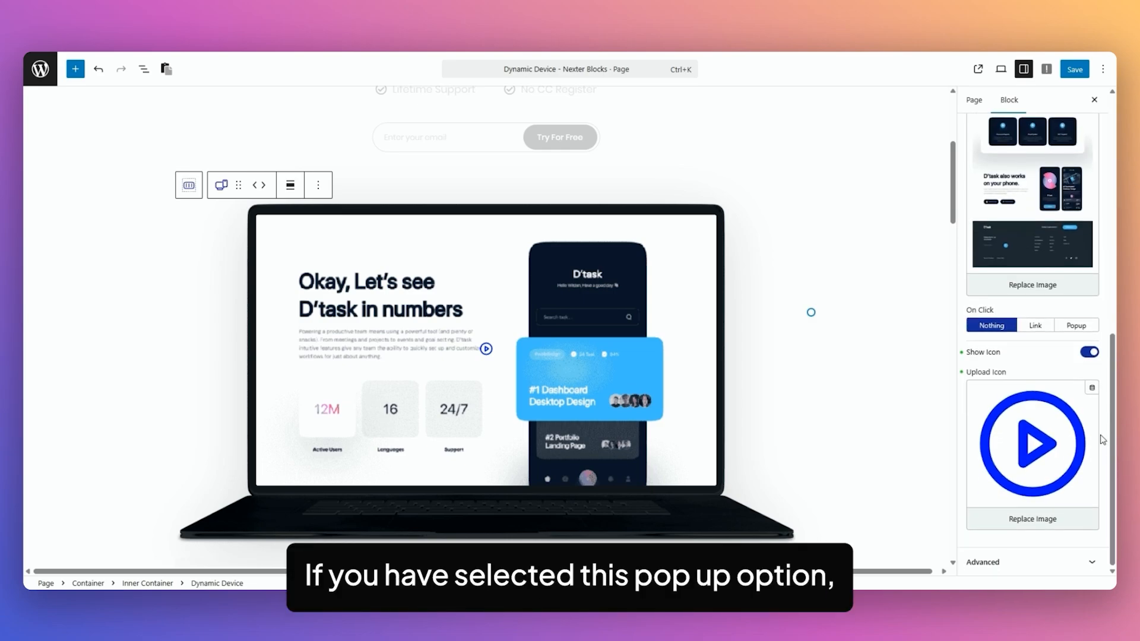
Set the laptop mockup's On Click to Popup and review the FancyBox button options.
click(1077, 328)
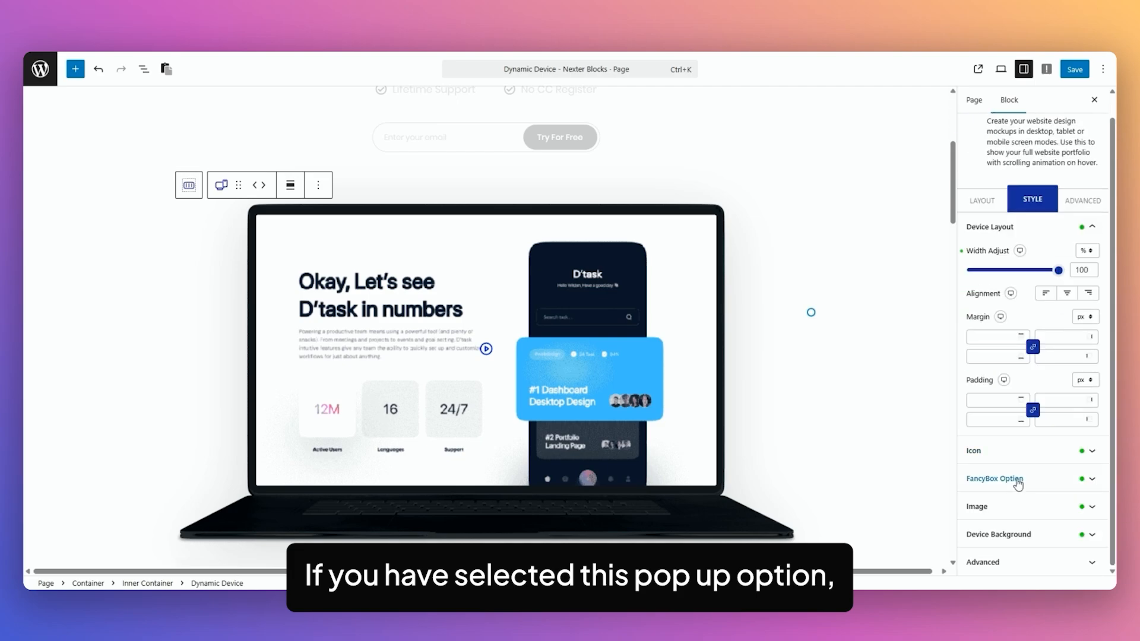
click(1048, 488)
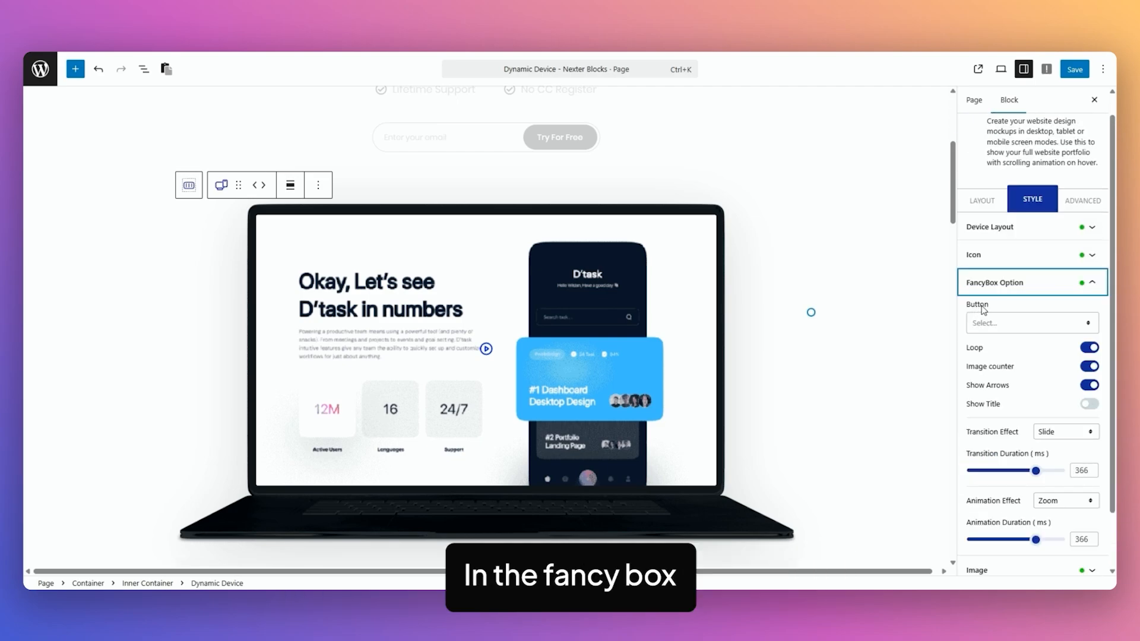
click(1008, 326)
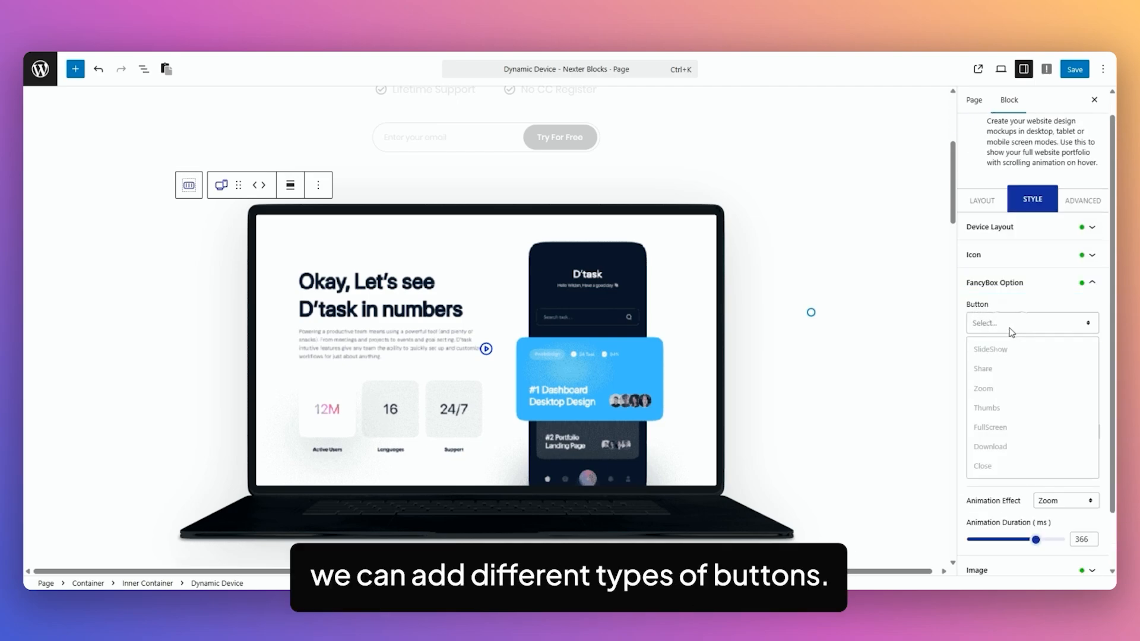
click(1030, 301)
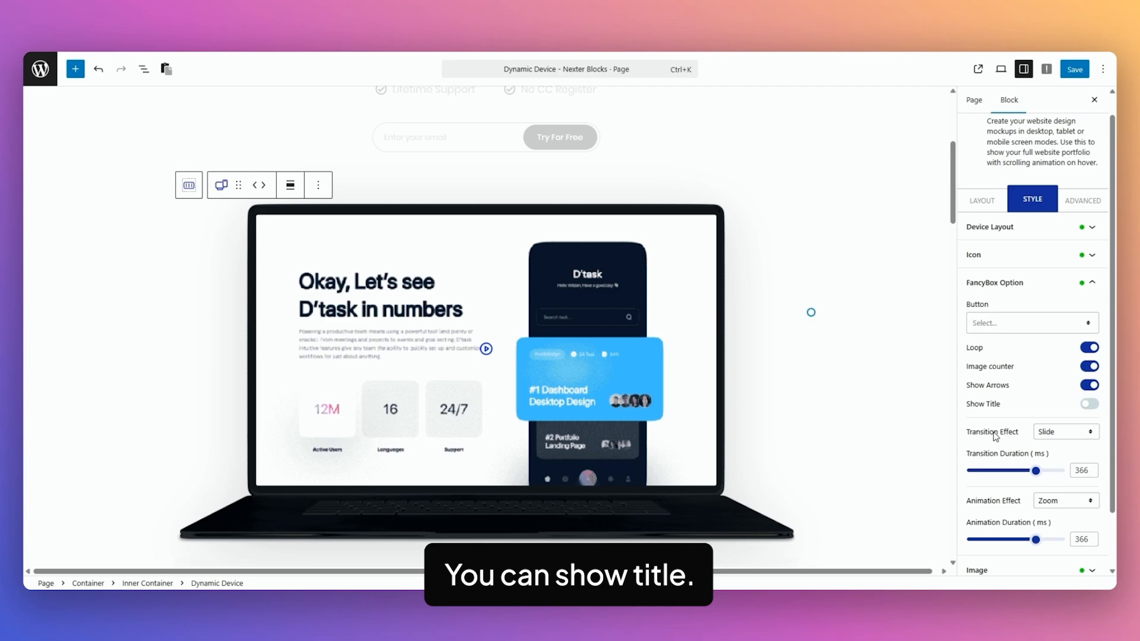
Keep the FancyBox transition effect at Slide and the animation effect at Zoom.
click(1076, 432)
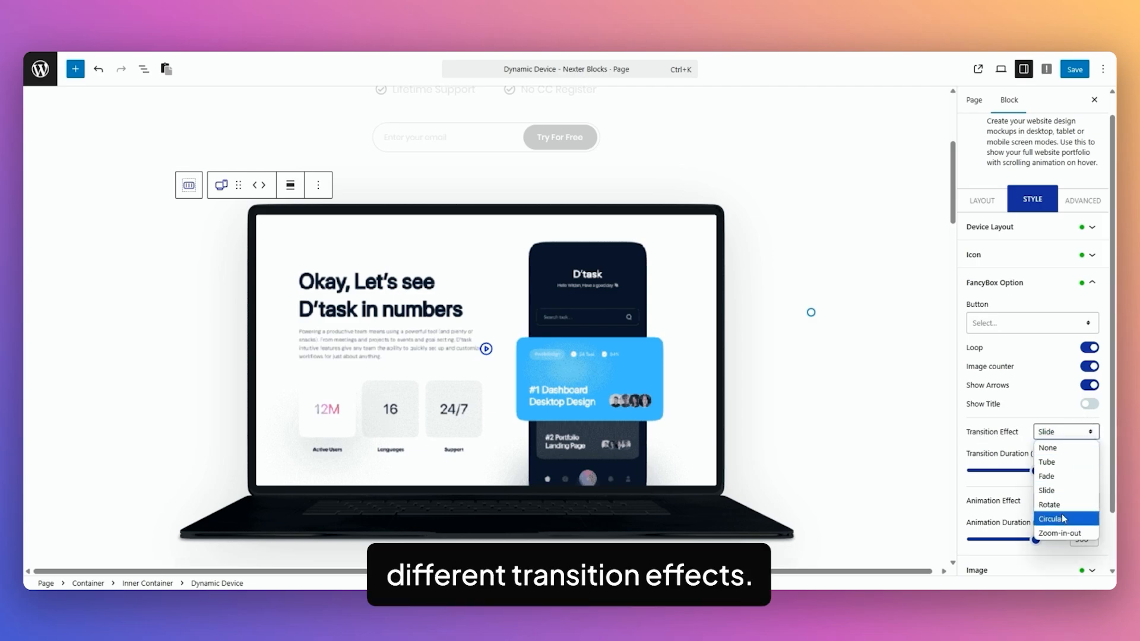
scroll(997, 442, down, 1)
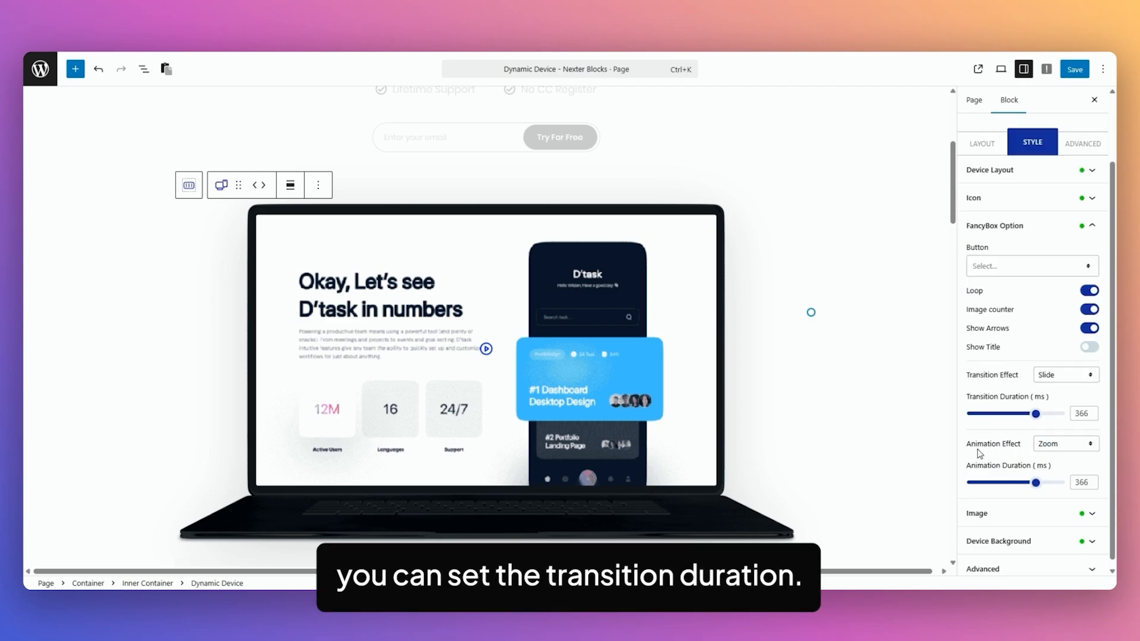
click(1048, 444)
click(1021, 472)
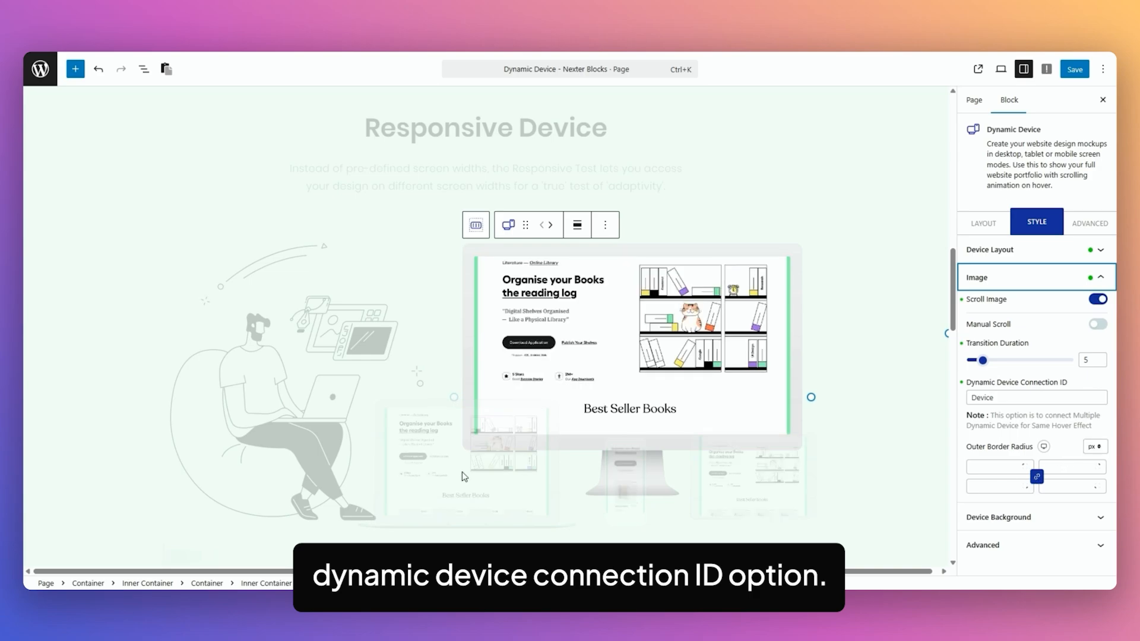
Select the linked monitor, laptop and tablet mockups and confirm each uses Connection ID 'Device'.
click(606, 478)
click(630, 481)
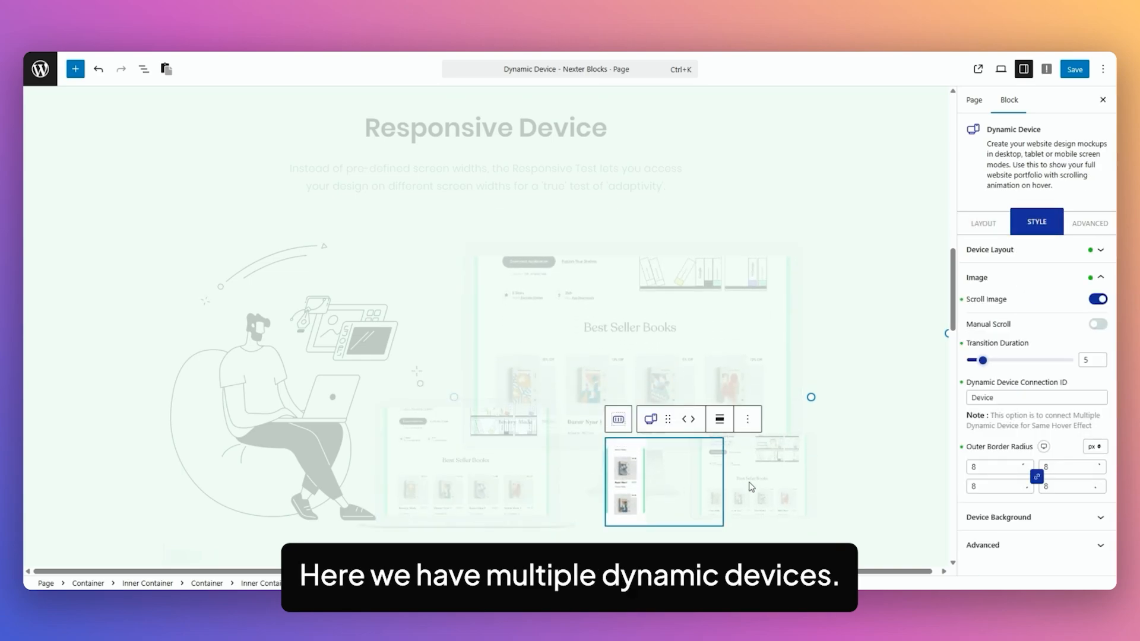
click(769, 479)
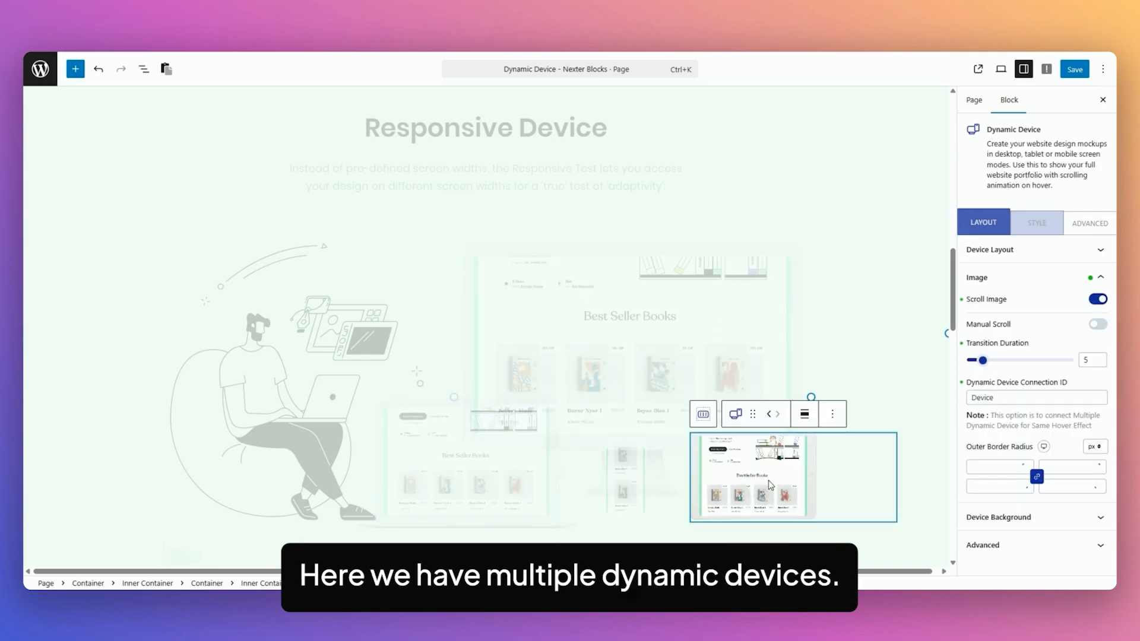
click(623, 340)
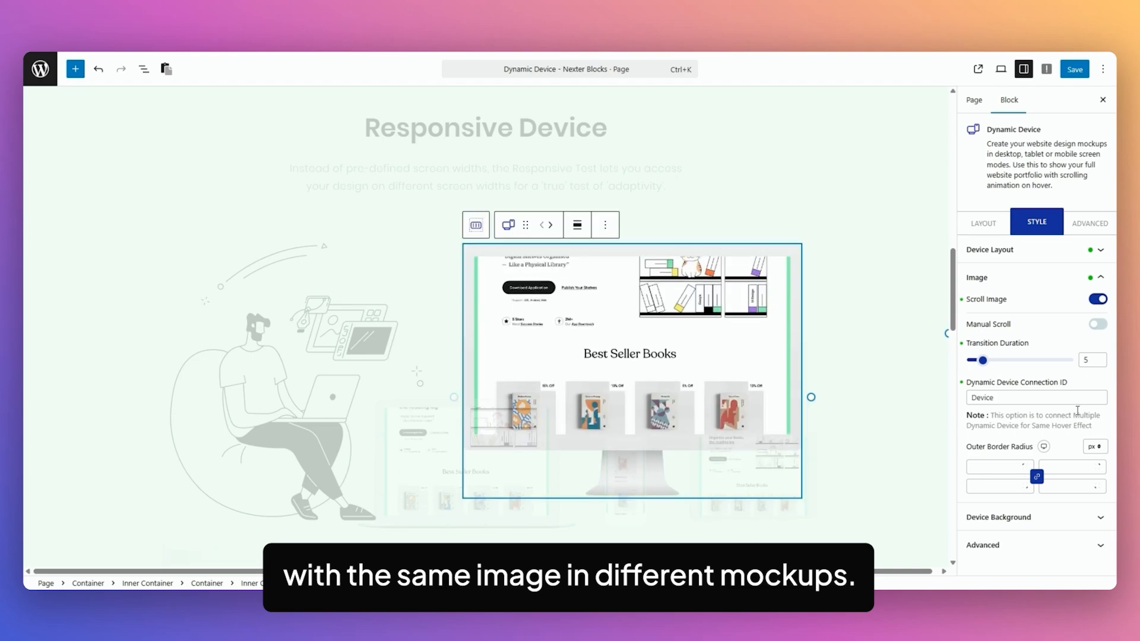
drag(998, 398, 969, 398)
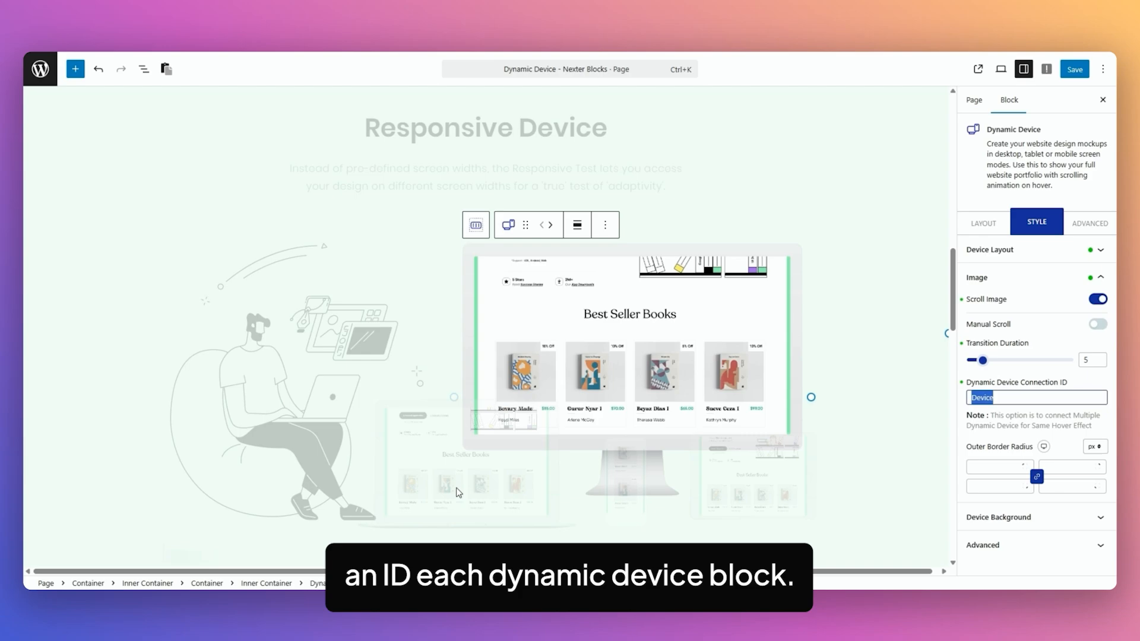
click(458, 492)
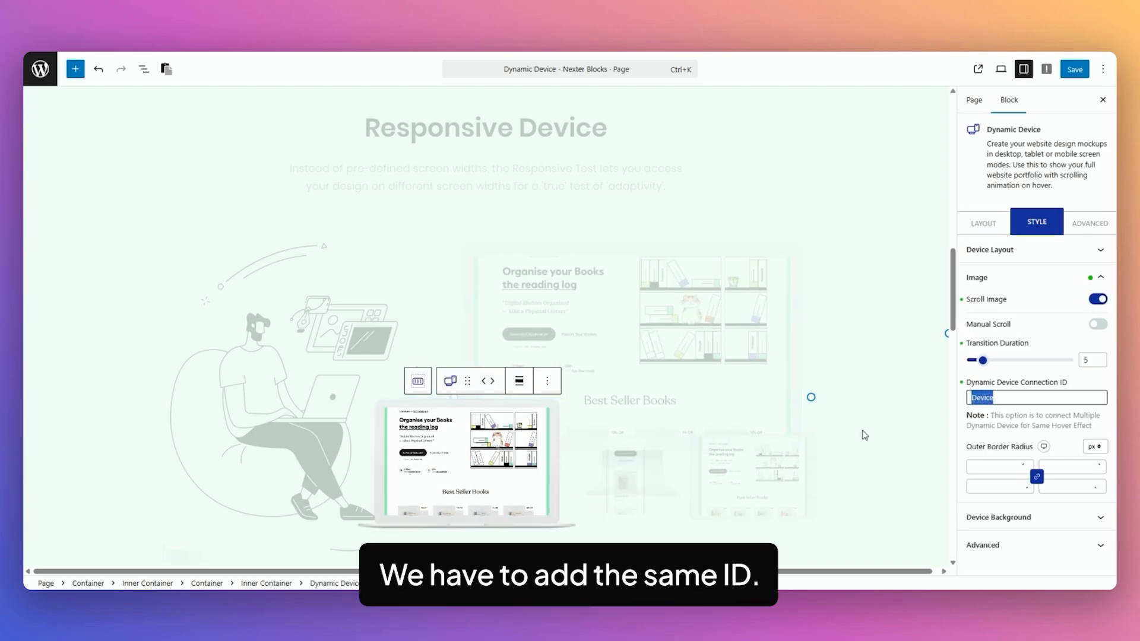
click(742, 478)
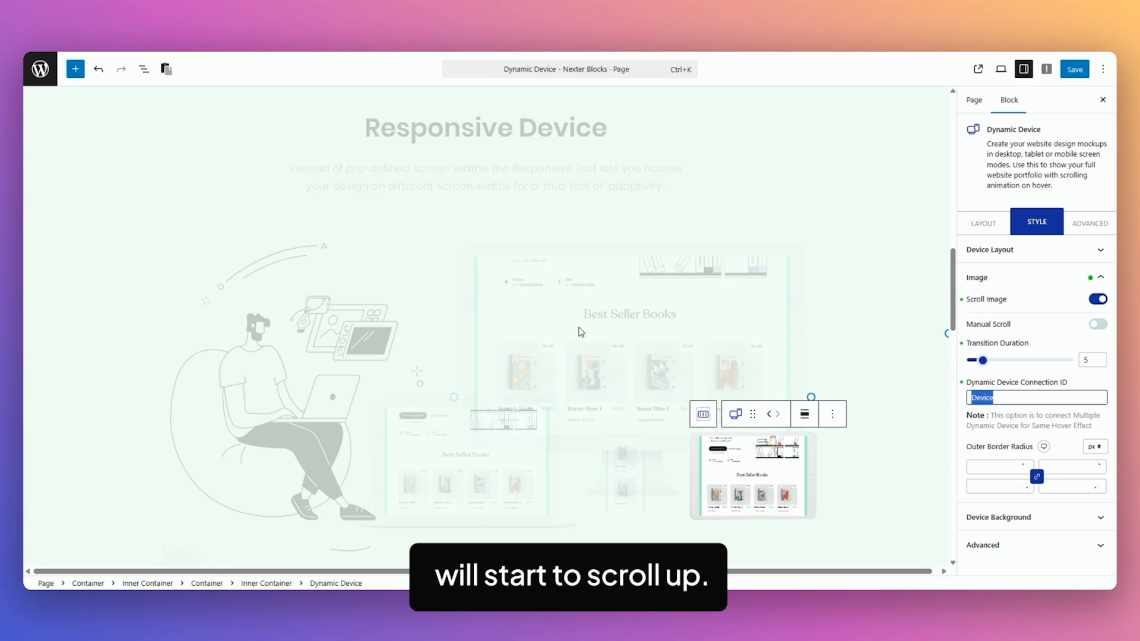
scroll(410, 353, down, 5)
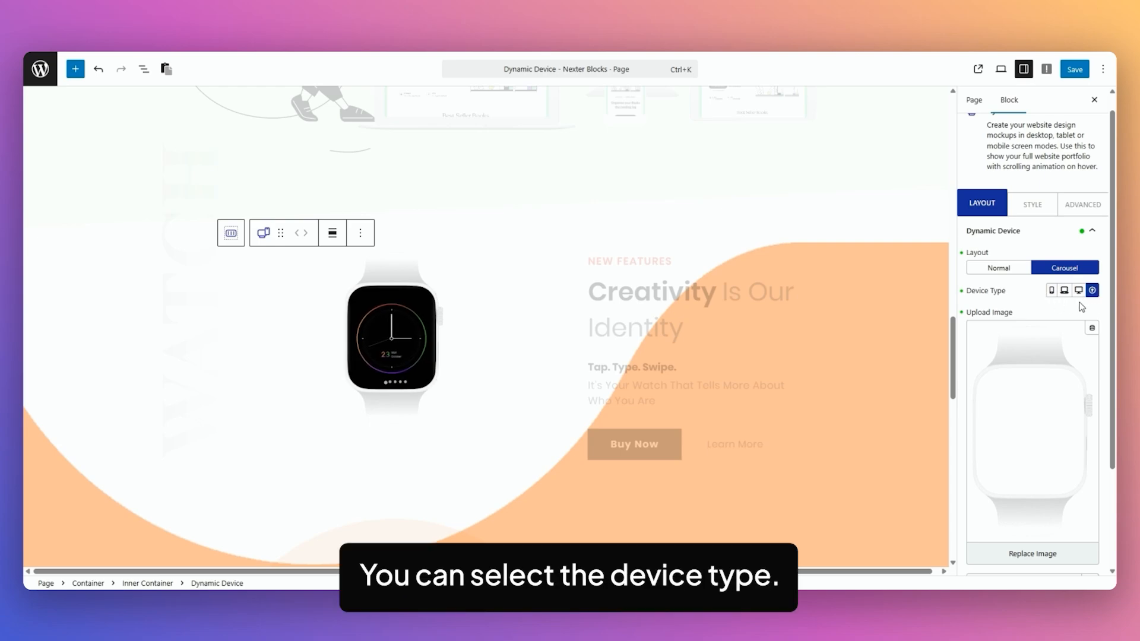
Show the watch block's Mockup and Image styles: radius 35, width 100%, height 187, offsets 3 and -5.
mouse_move(1056, 373)
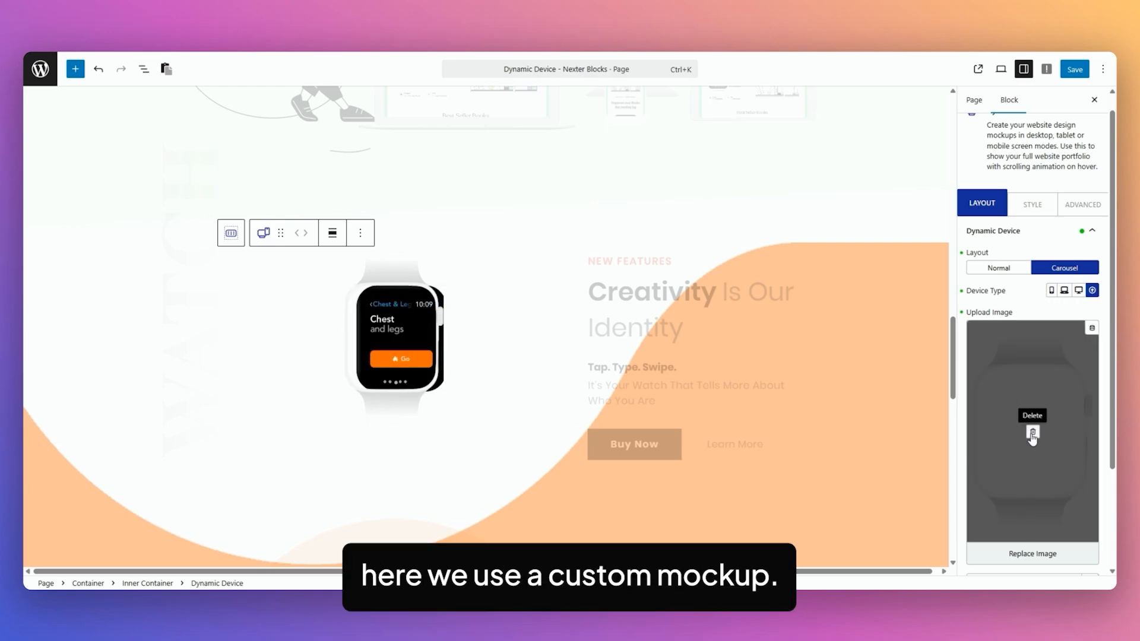
scroll(1033, 446, down, 2)
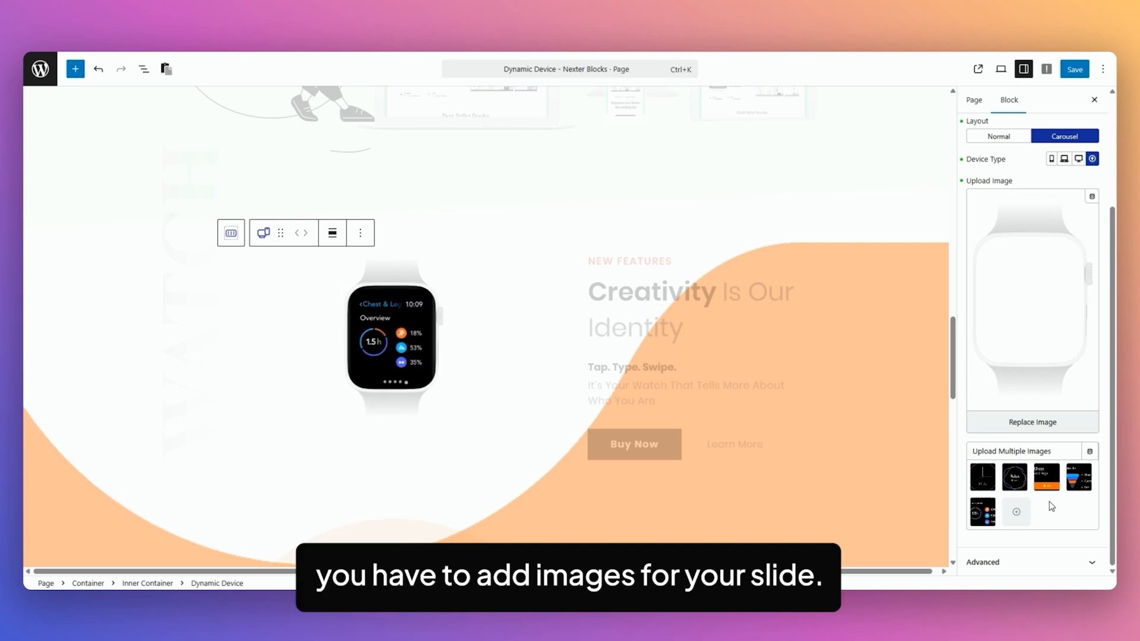
scroll(1048, 506, up, 2)
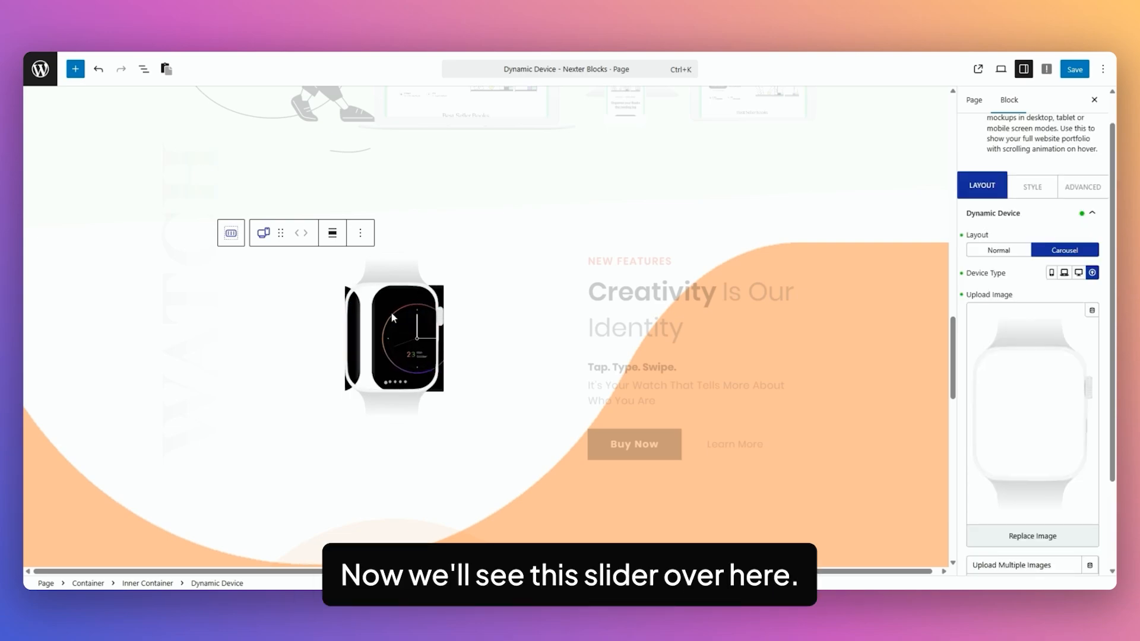
click(1034, 186)
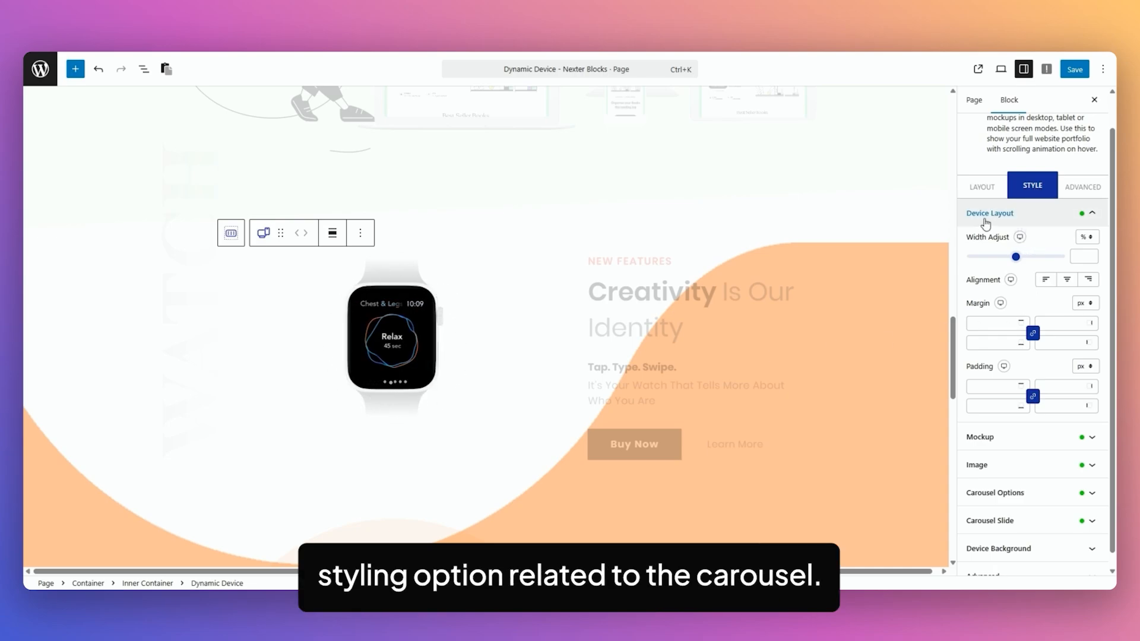
click(1020, 221)
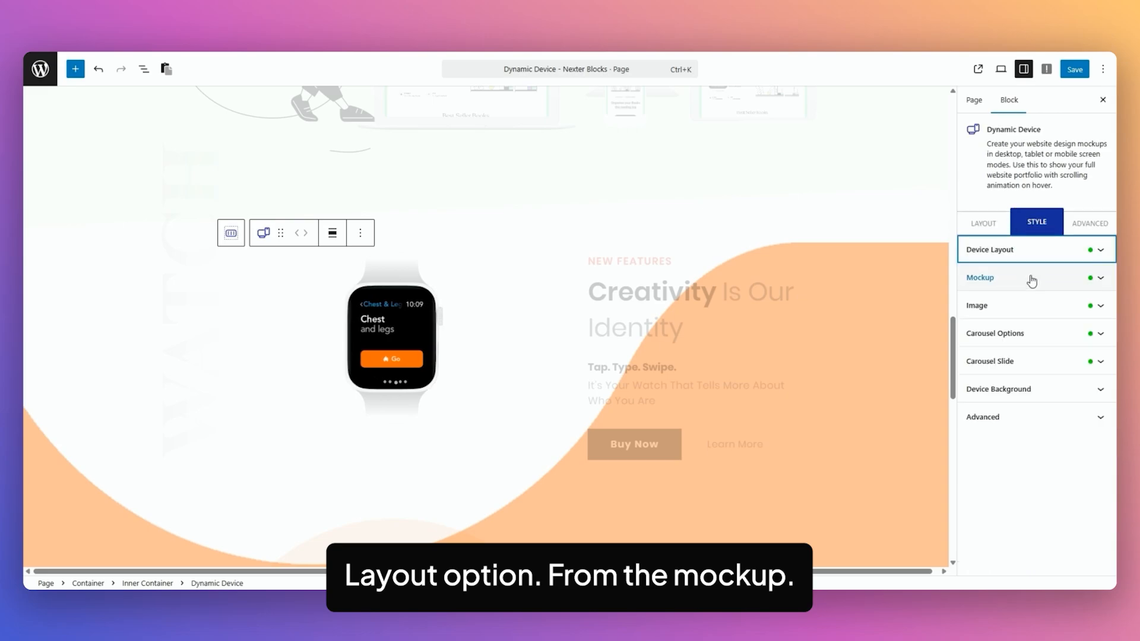
click(1032, 279)
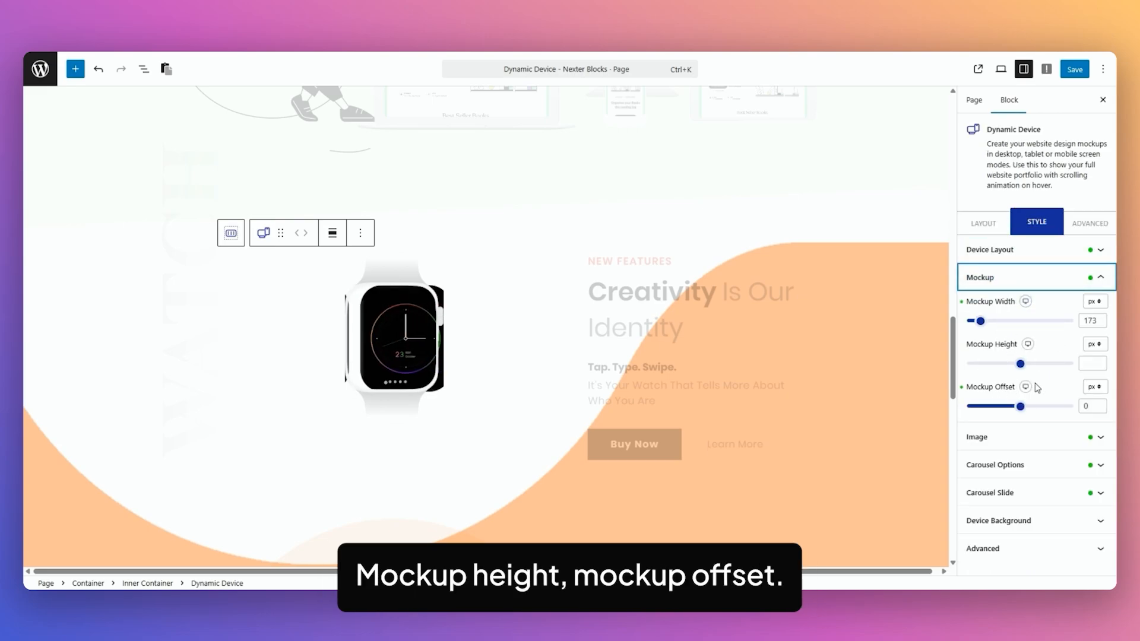
click(1010, 437)
scroll(1039, 356, down, 2)
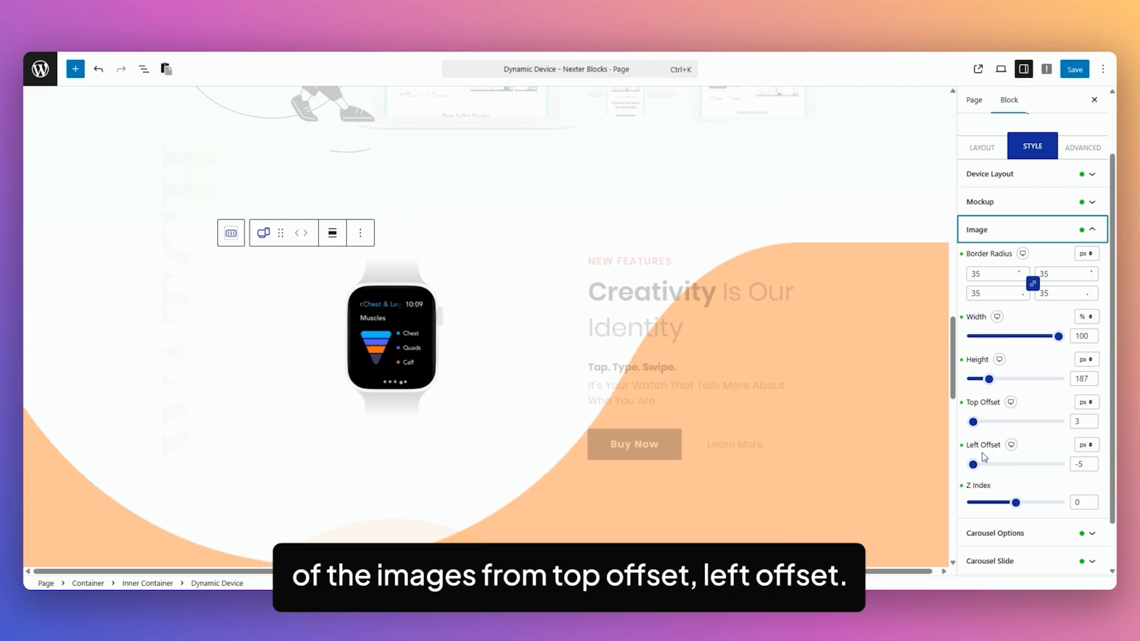
scroll(1044, 446, down, 2)
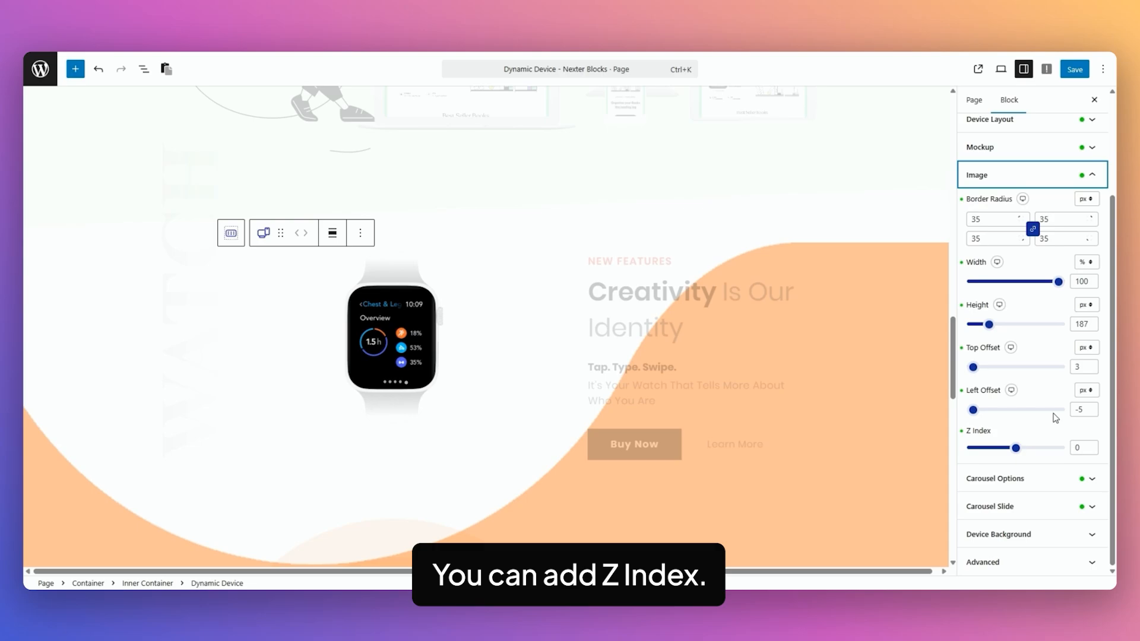
Expand the watch block's Carousel Options and keep the Column setting at Single.
click(1039, 486)
scroll(1079, 384, up, 2)
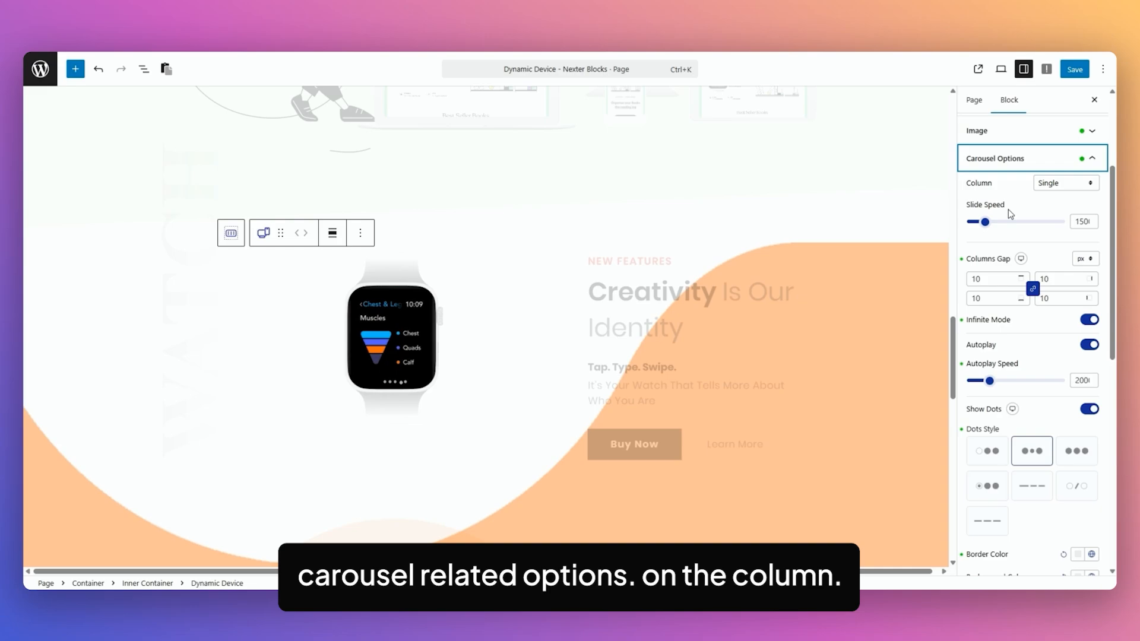
click(1059, 185)
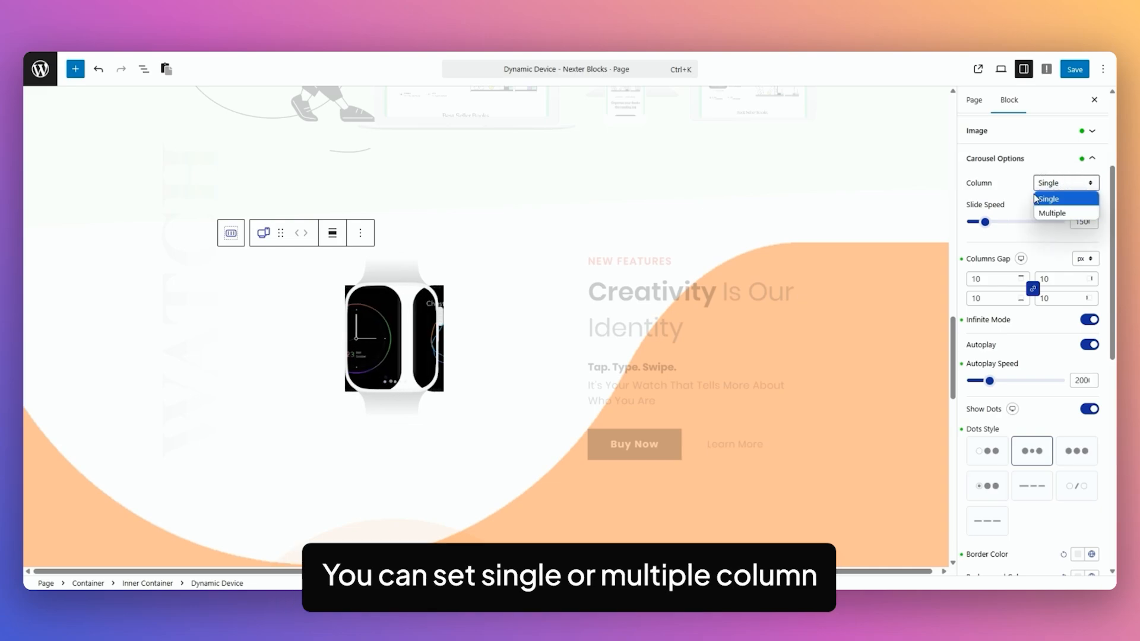
click(1017, 183)
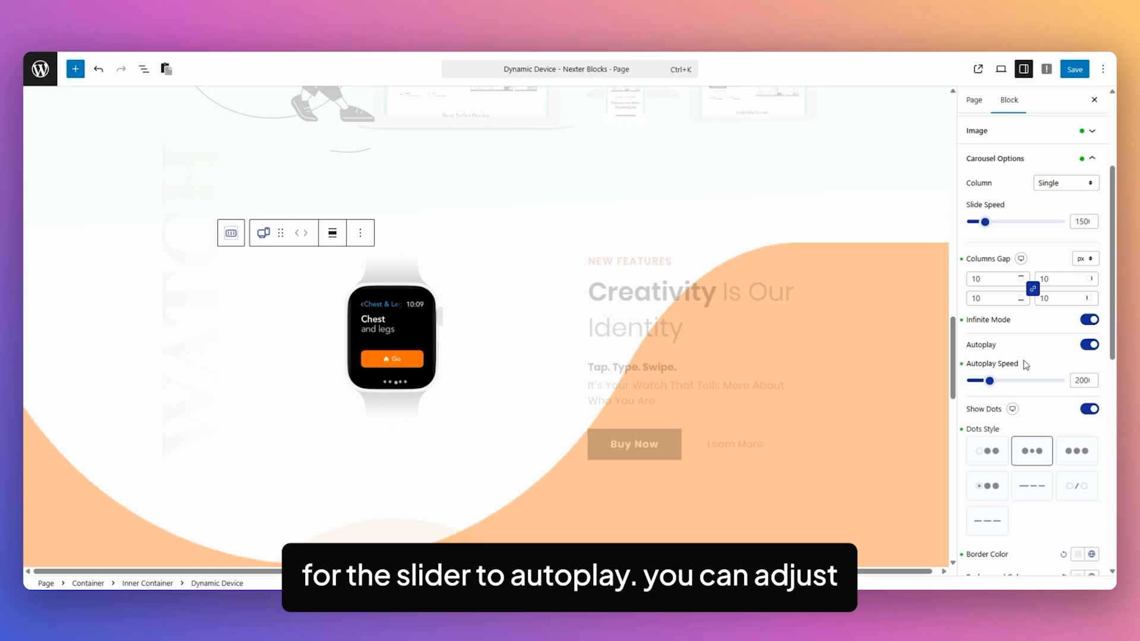
Keep Center Slide Effect at Scale and expand Carousel Slide, showing 103% slide width.
scroll(1036, 386, down, 2)
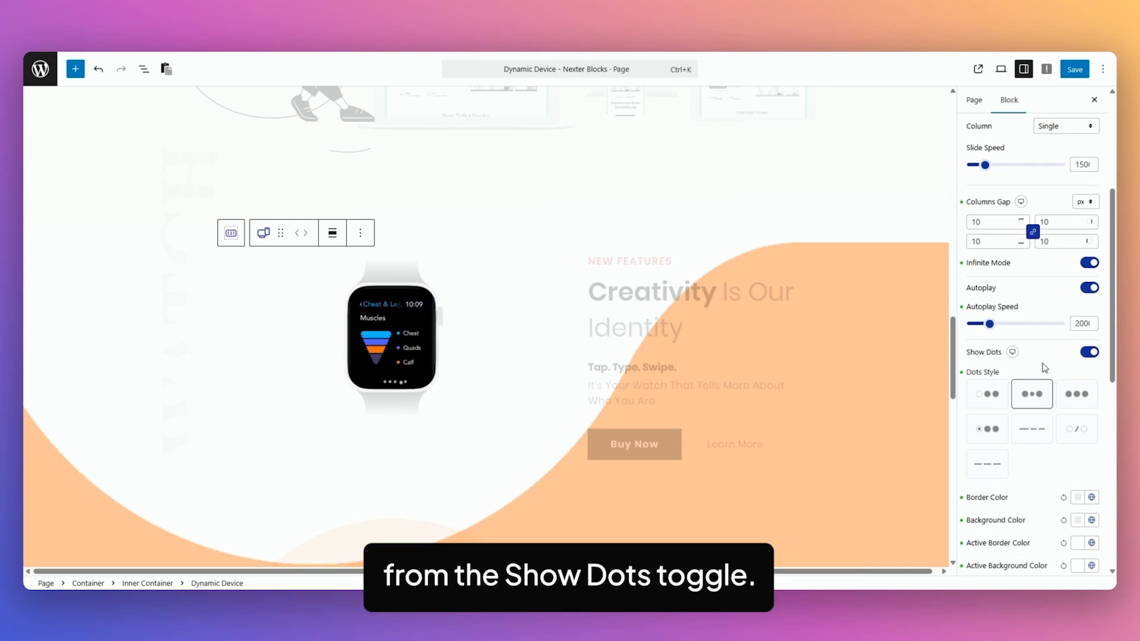
scroll(1049, 363, down, 4)
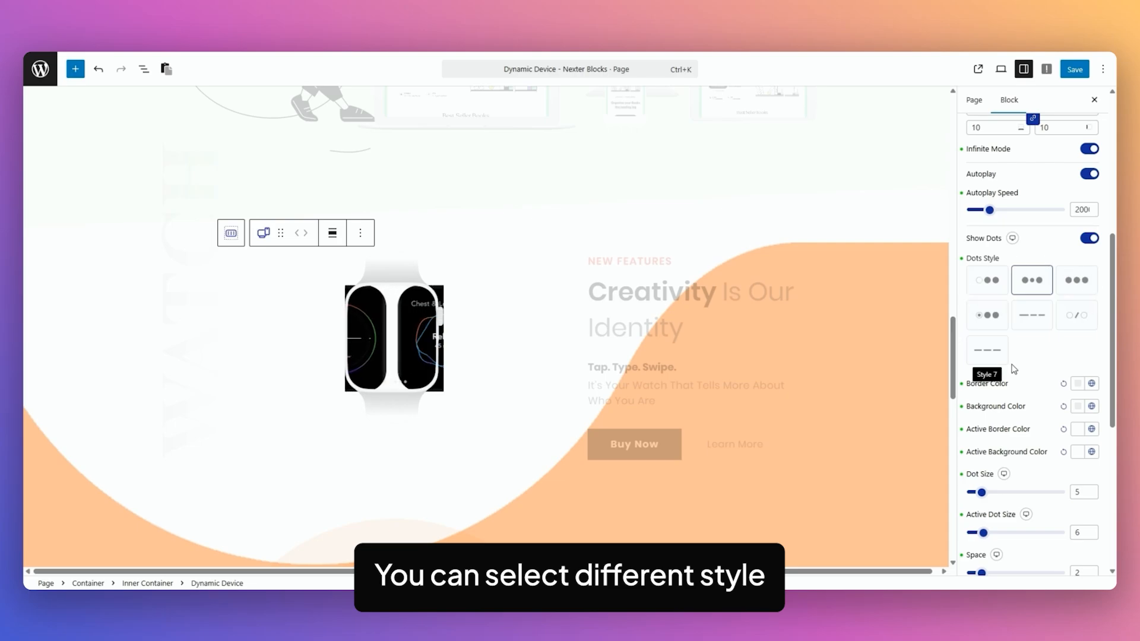
scroll(1050, 344, down, 4)
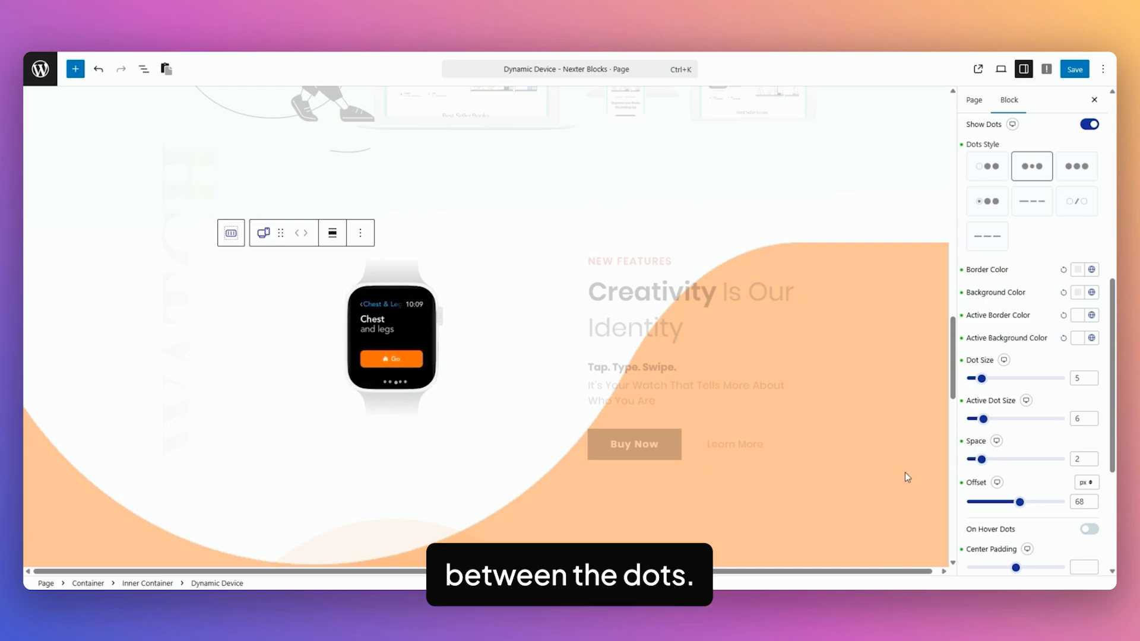
scroll(1049, 456, down, 2)
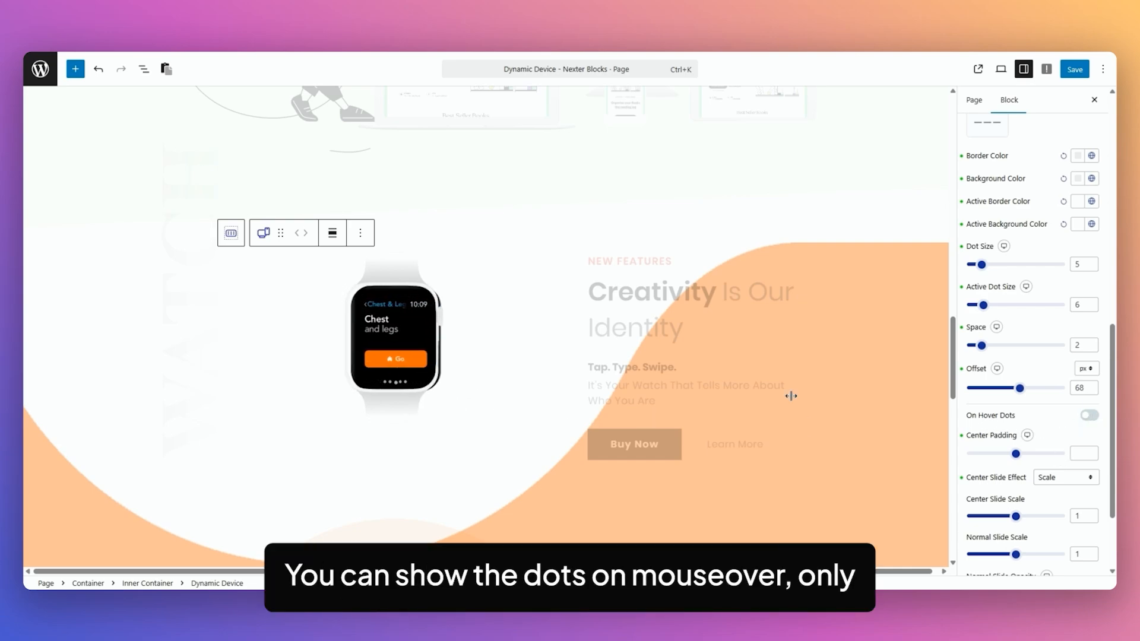
scroll(1052, 421, down, 2)
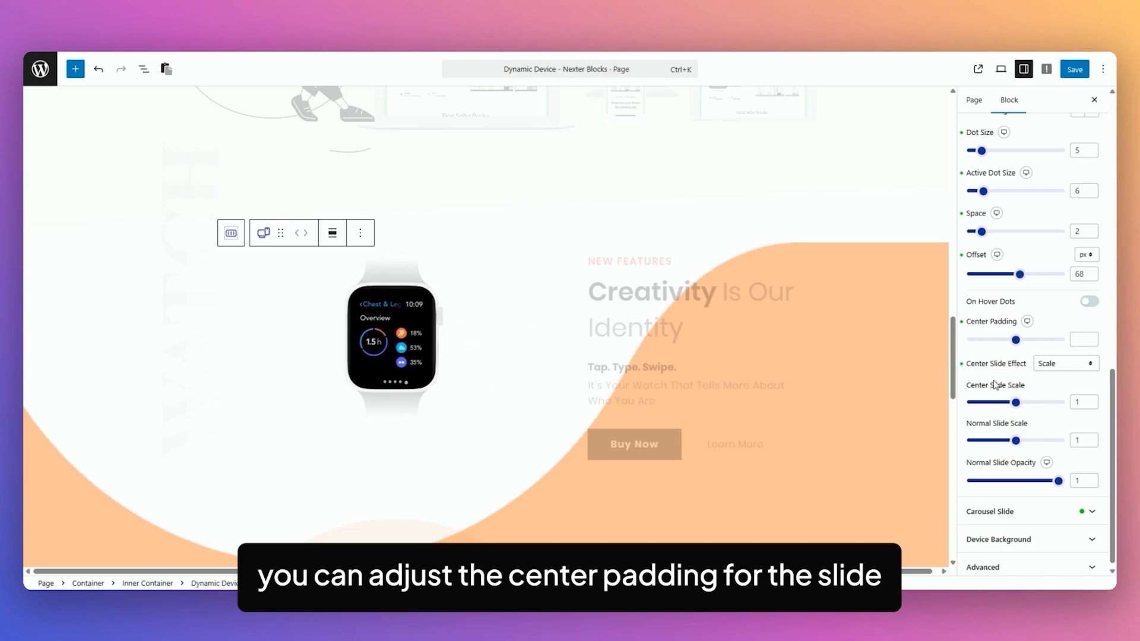
click(1053, 364)
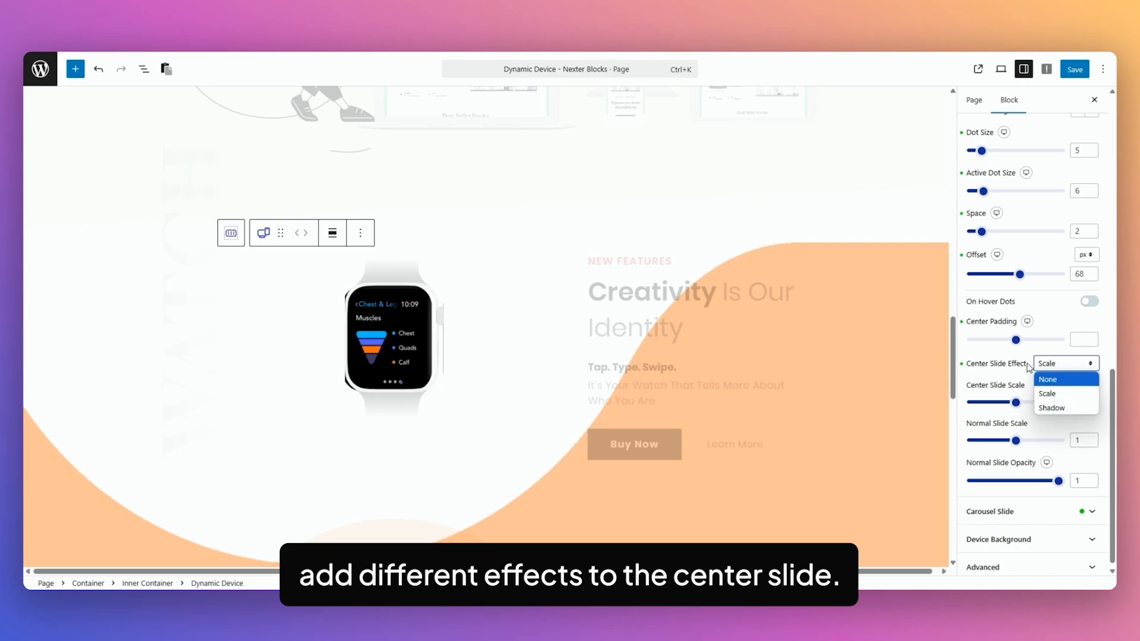
click(1031, 364)
click(1050, 365)
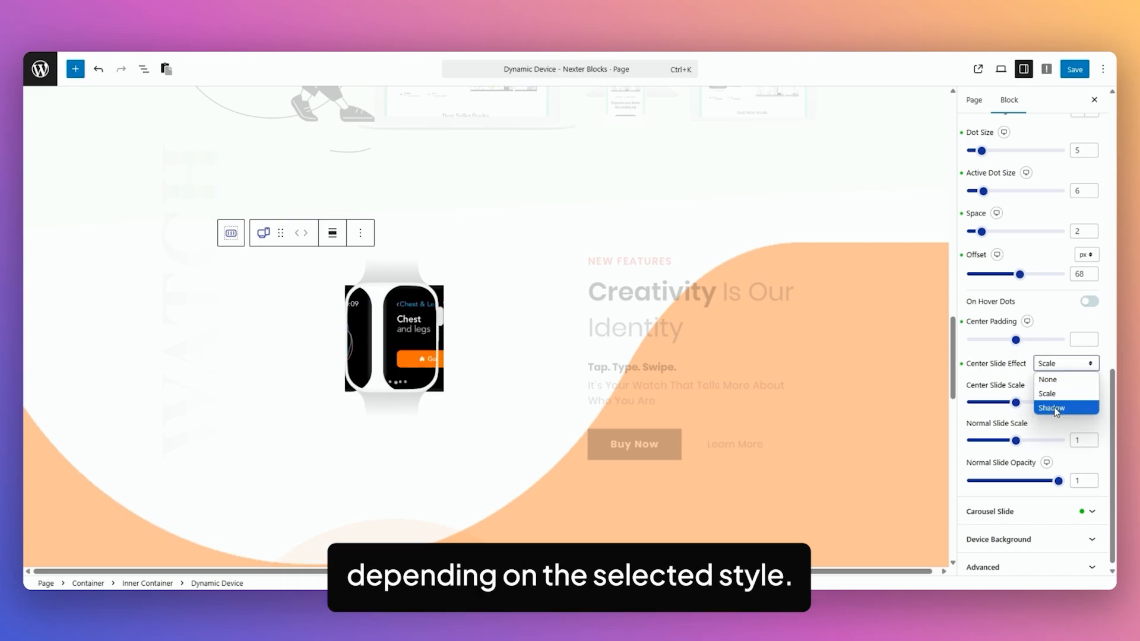
click(1035, 364)
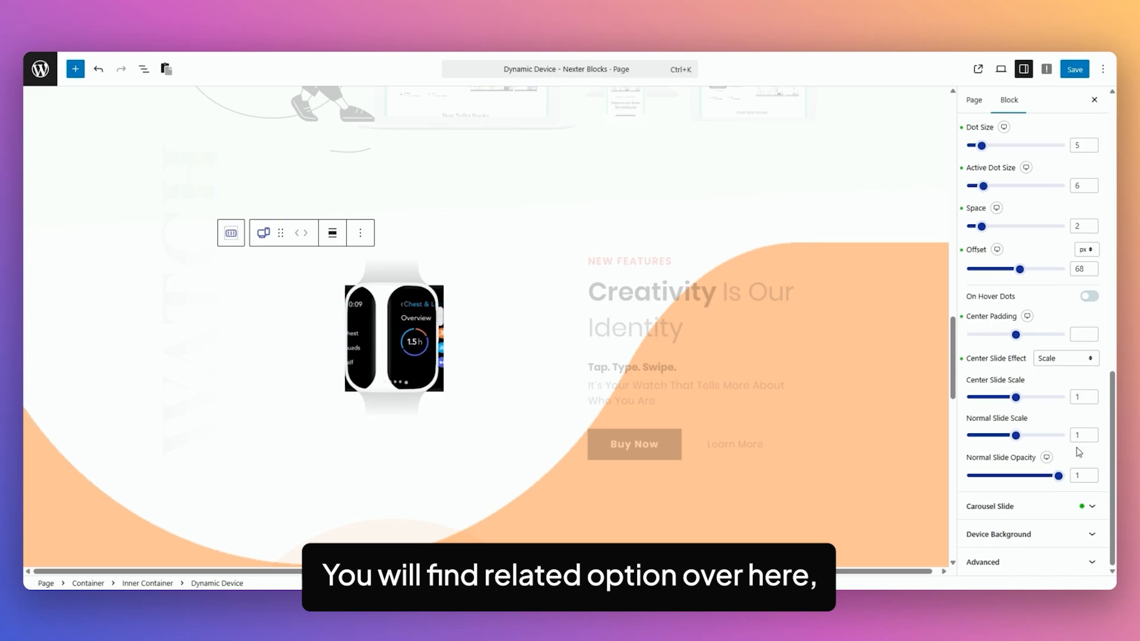
click(1010, 512)
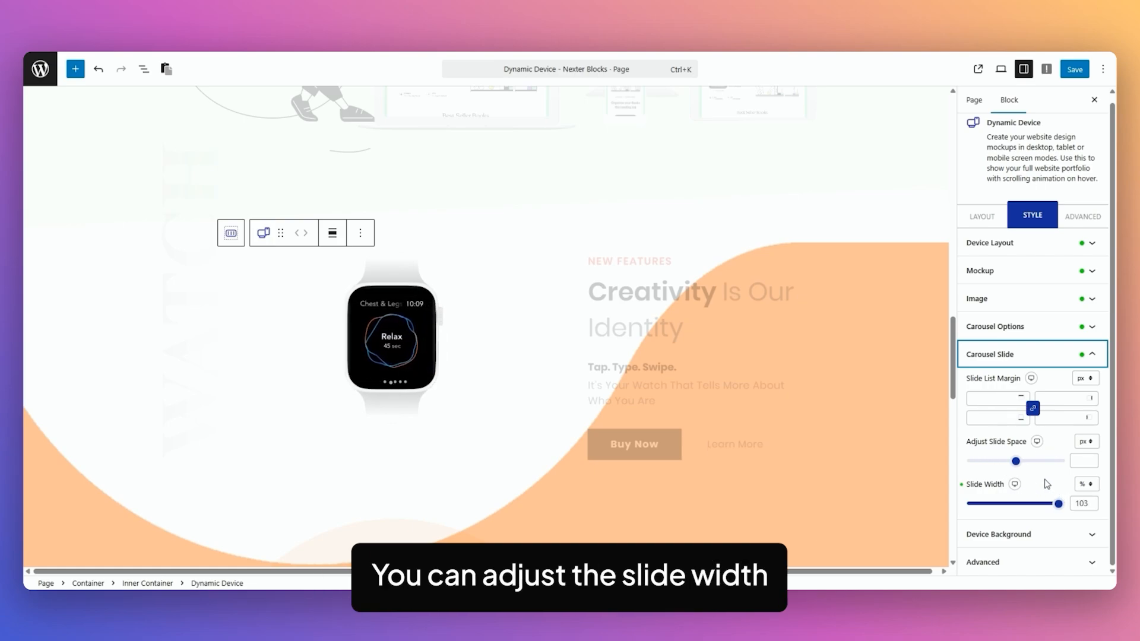
Expand the watch block's Device Background and switch to its Advanced settings.
click(1037, 535)
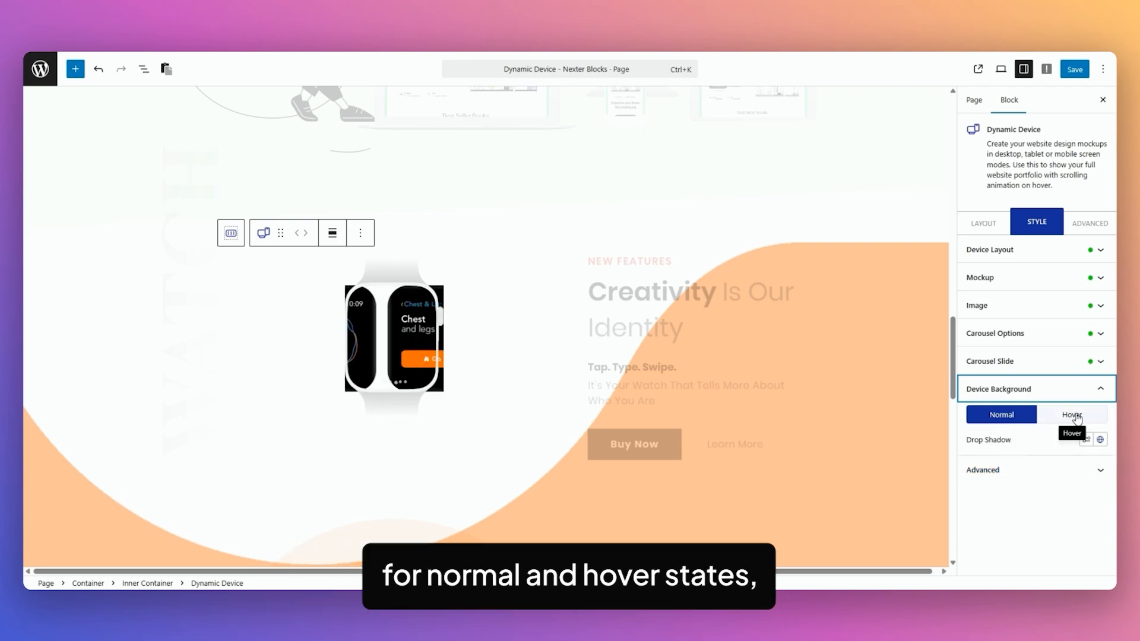
click(1089, 223)
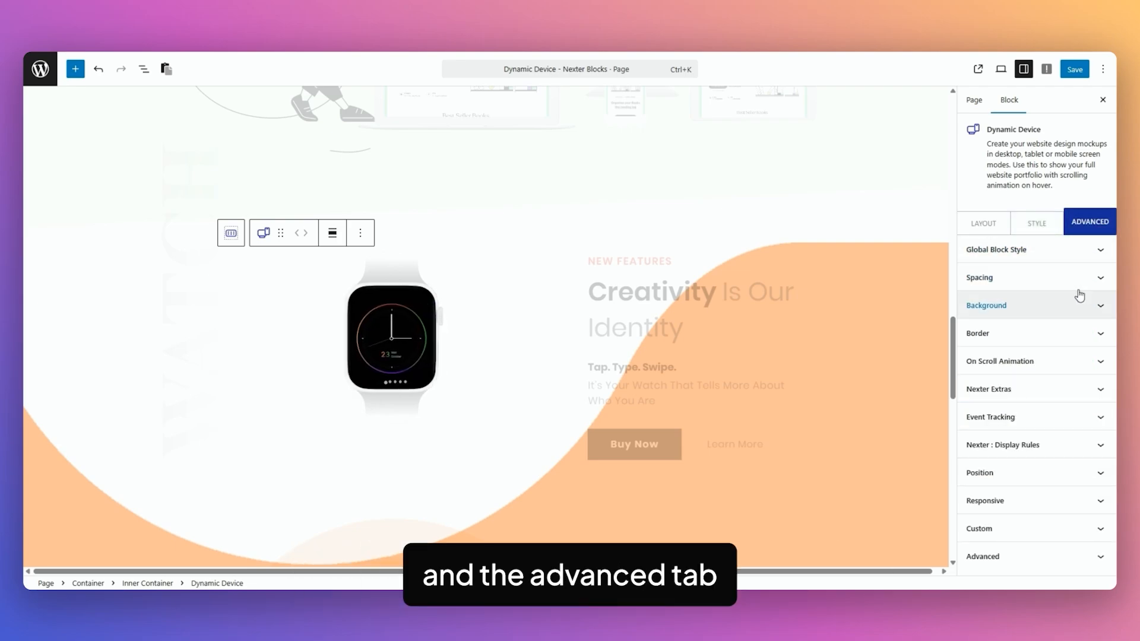